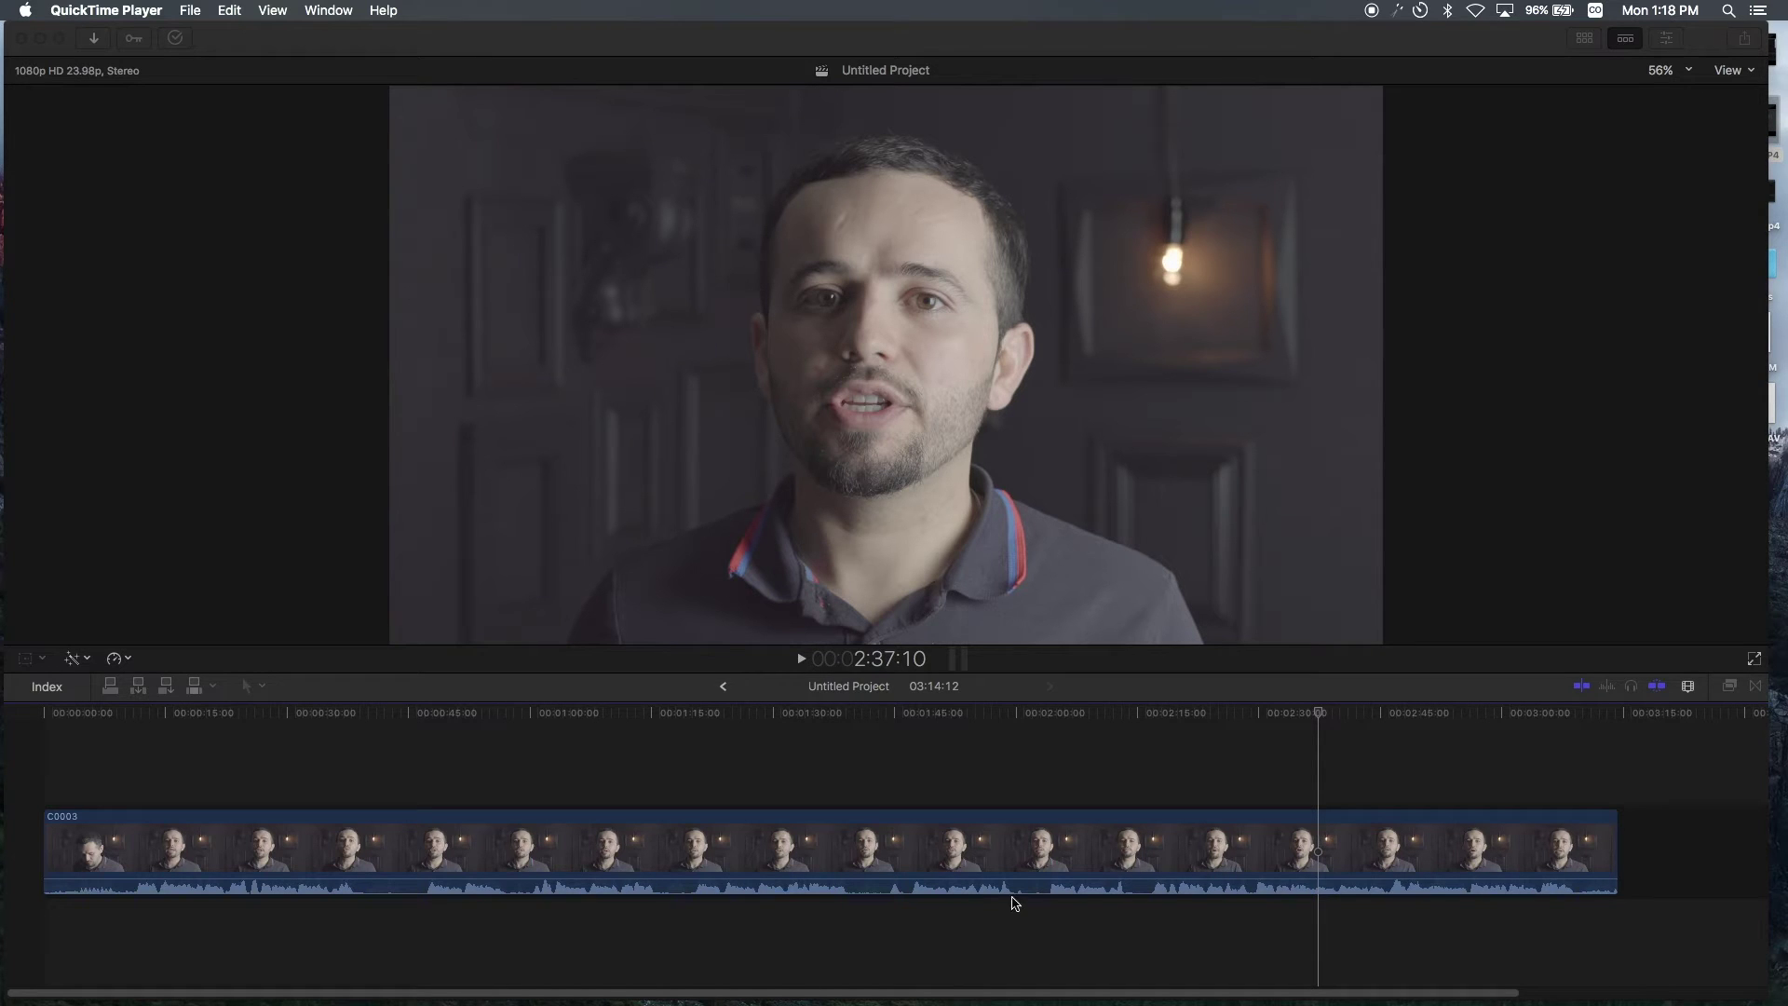
# - Switch clip C0003 to large waveforms with small thumbnails and increase the clip height
pyautogui.click(1408, 896)
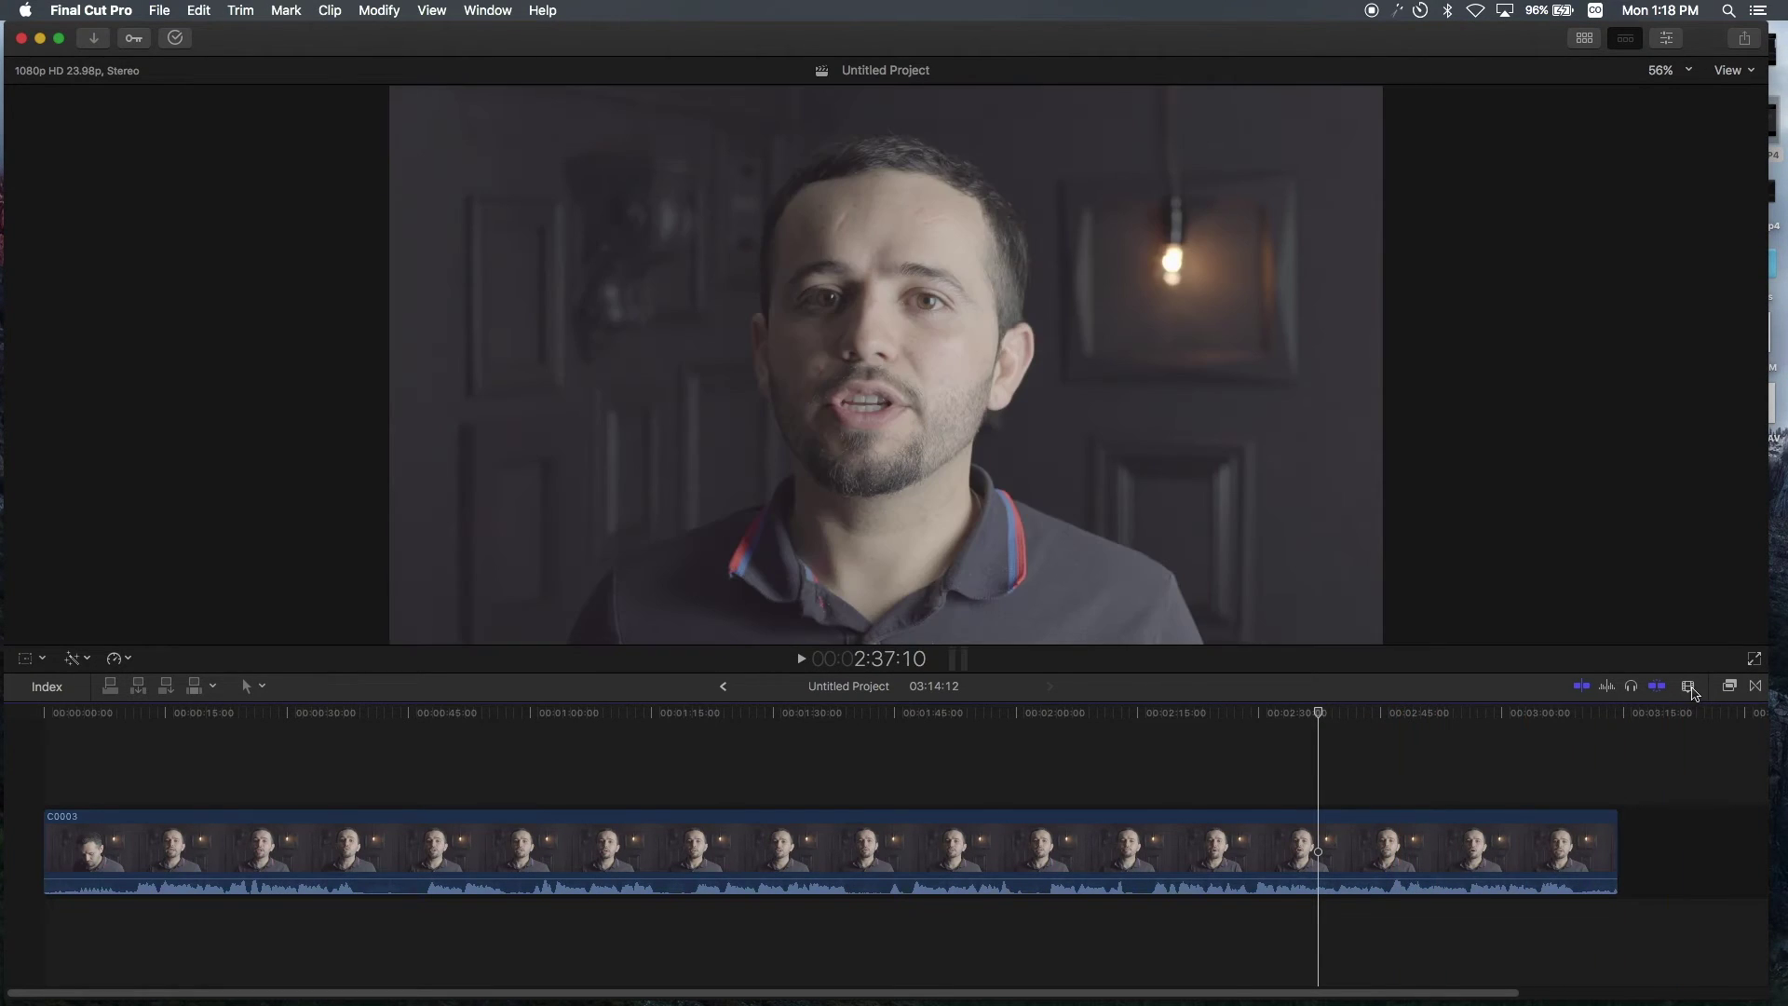
pyautogui.click(1688, 686)
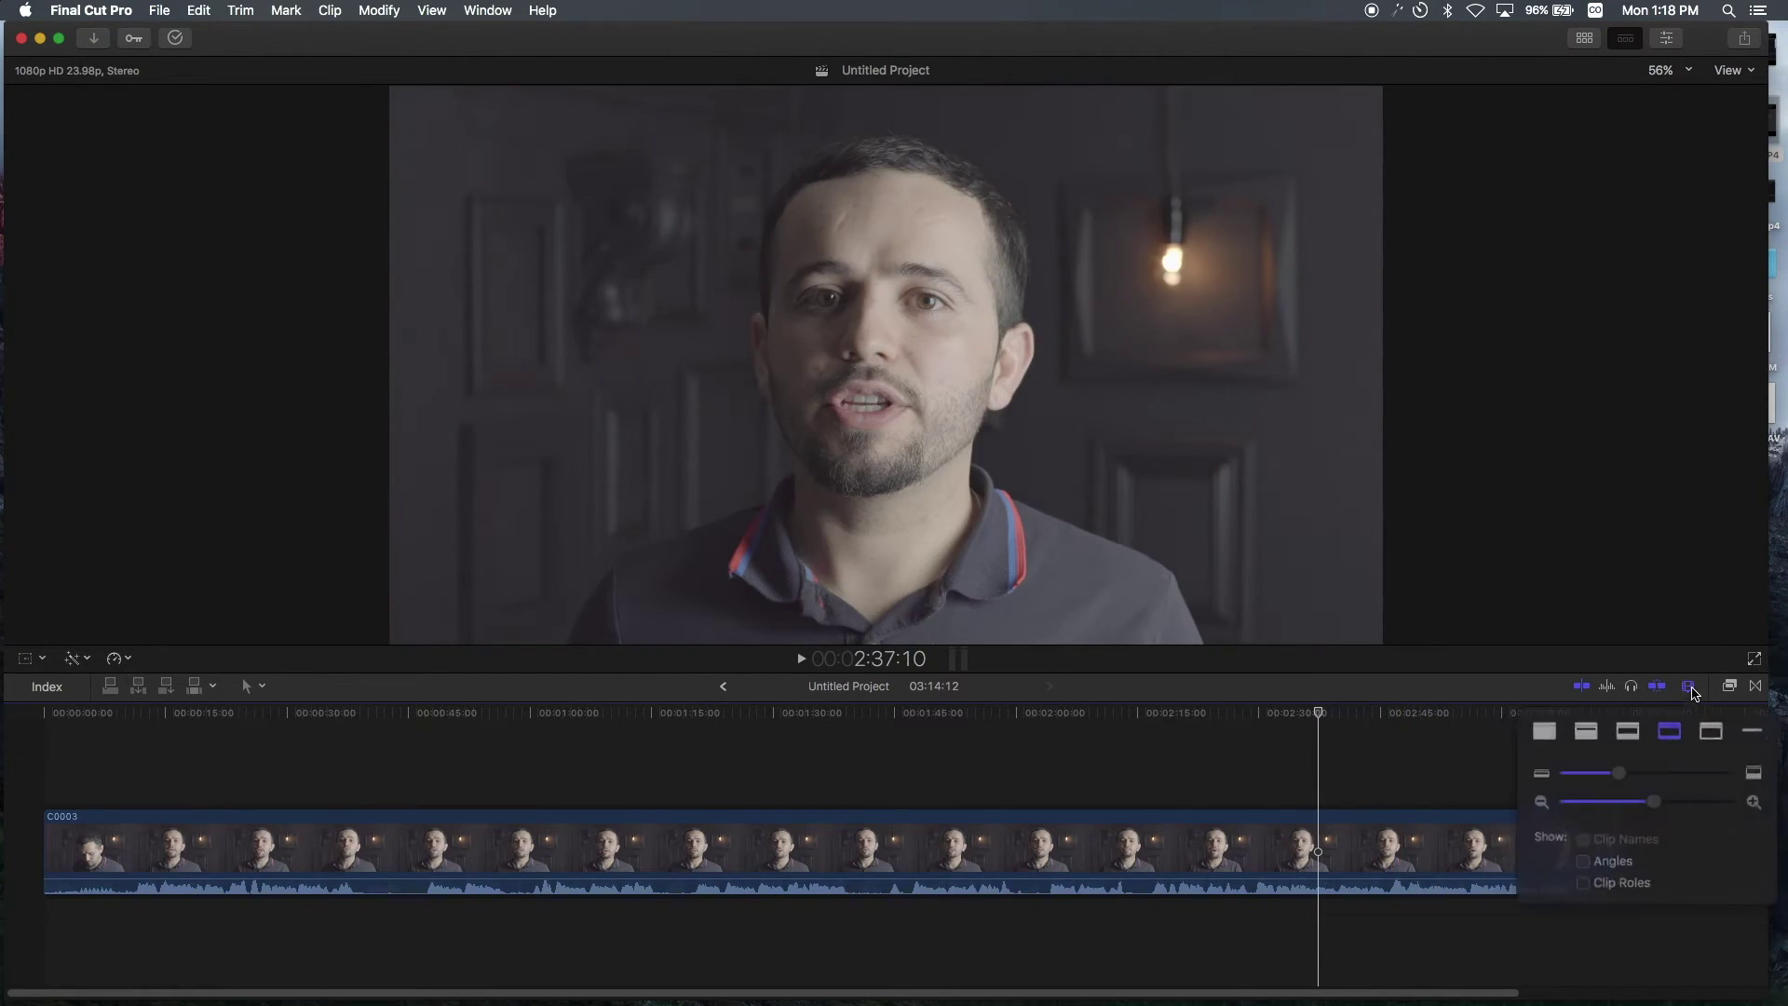
pyautogui.click(1598, 739)
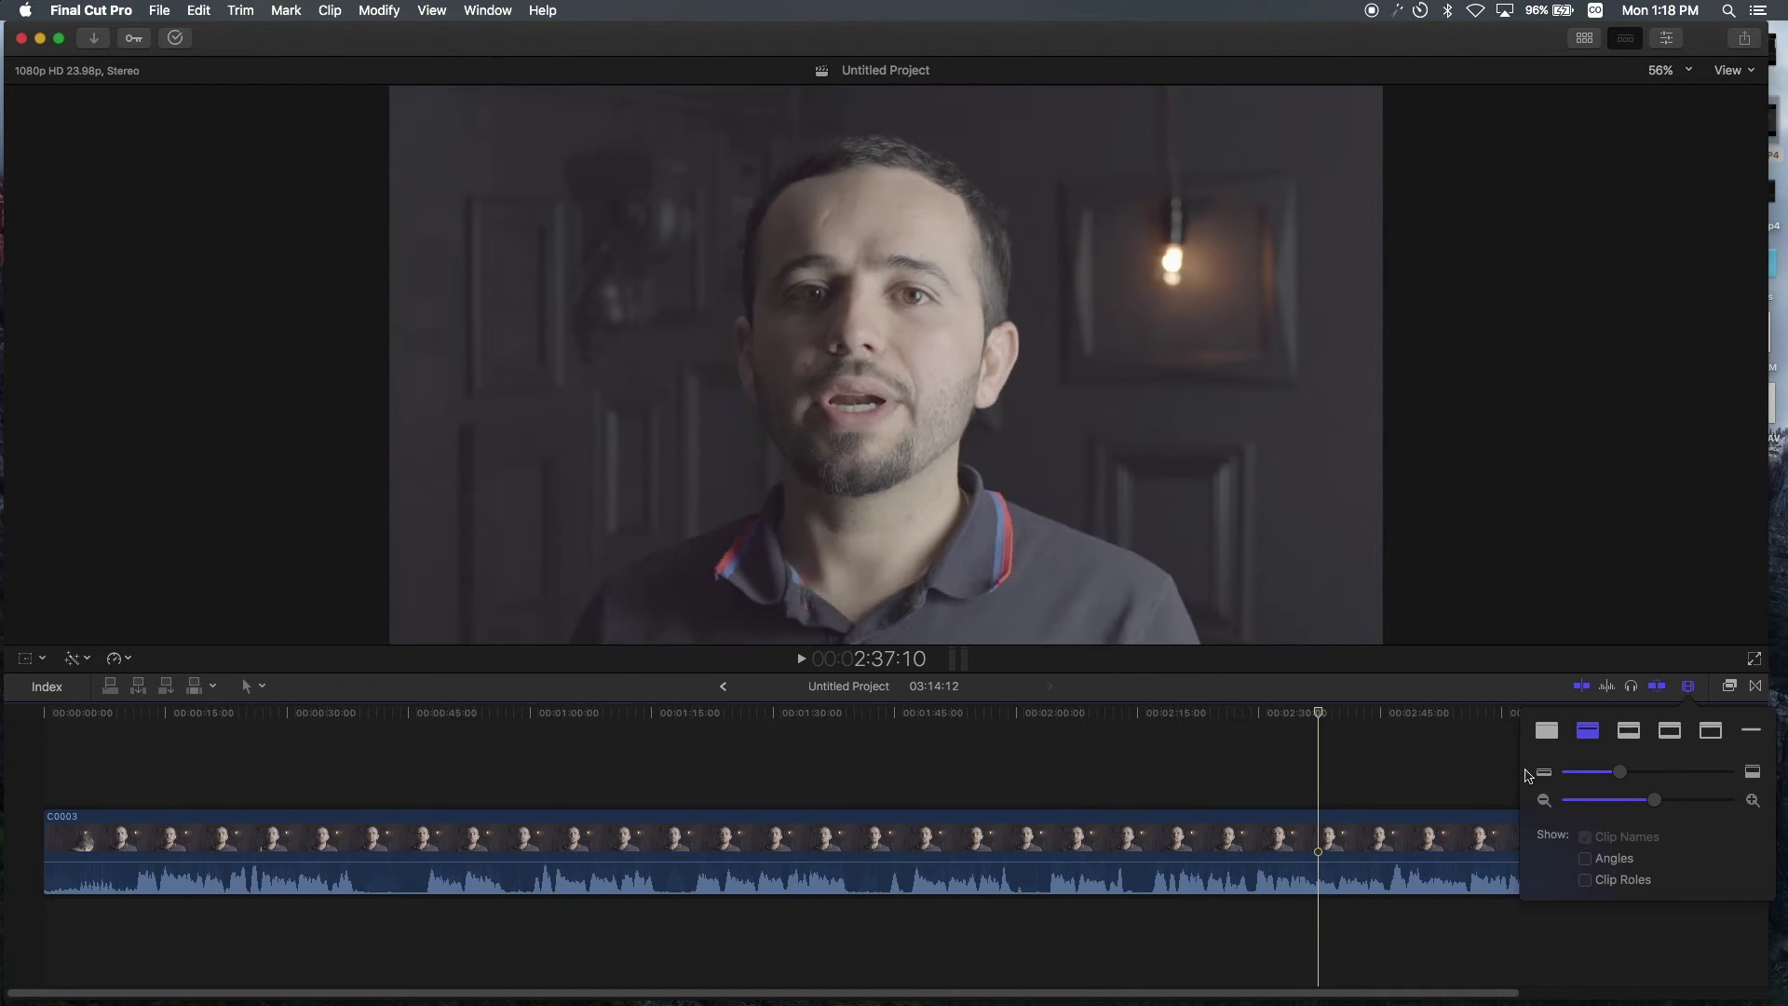
pyautogui.moveTo(1620, 773); pyautogui.dragTo(1645, 778)
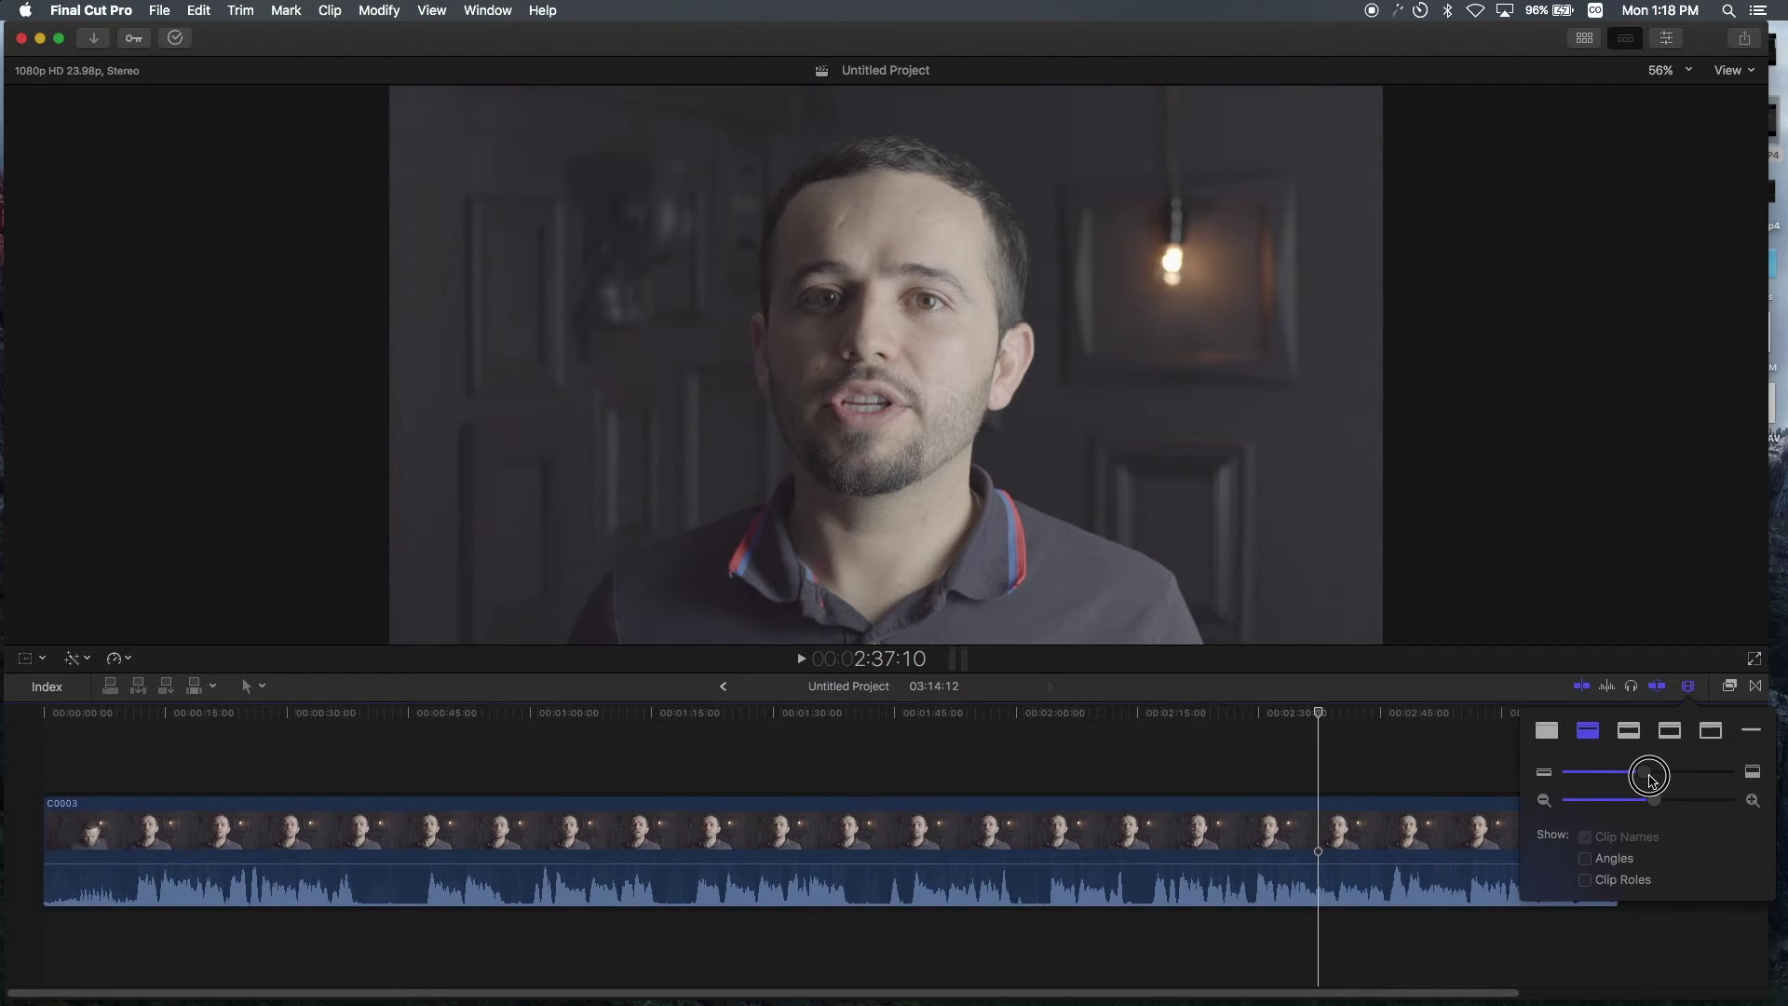
pyautogui.click(1469, 781)
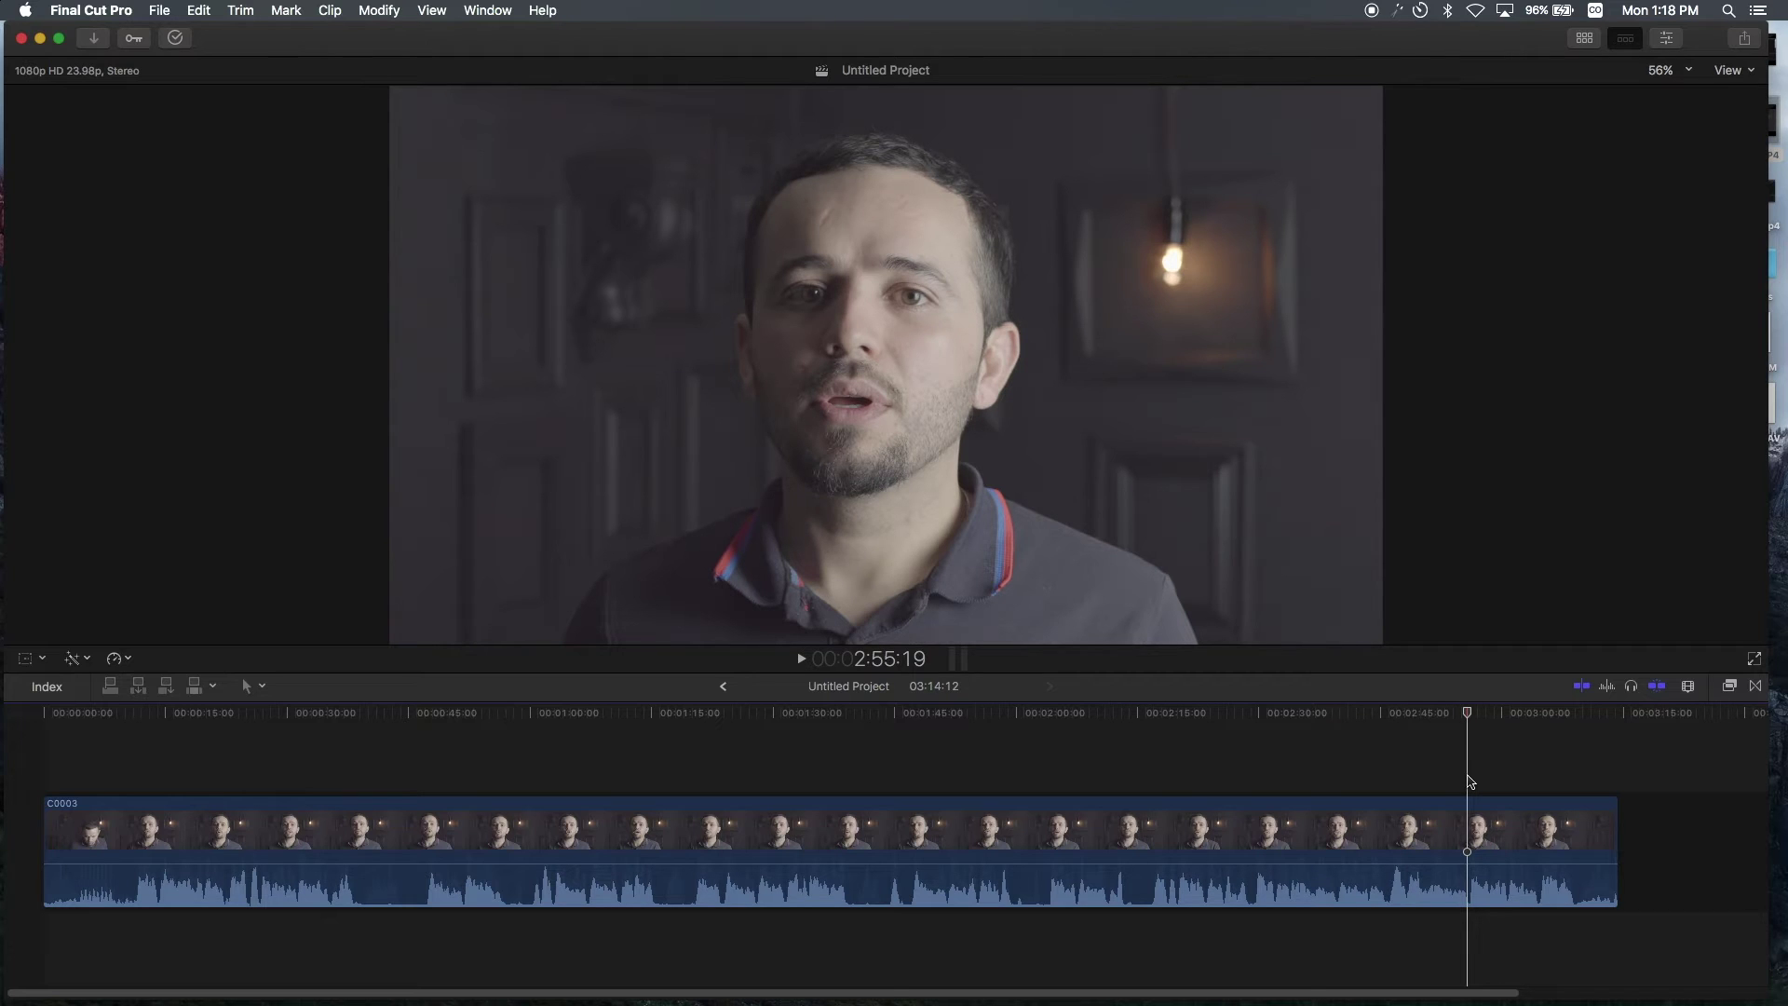
# - Move the playhead from the start to 10:11, zoom in around it, and play from there
pyautogui.press('Home')
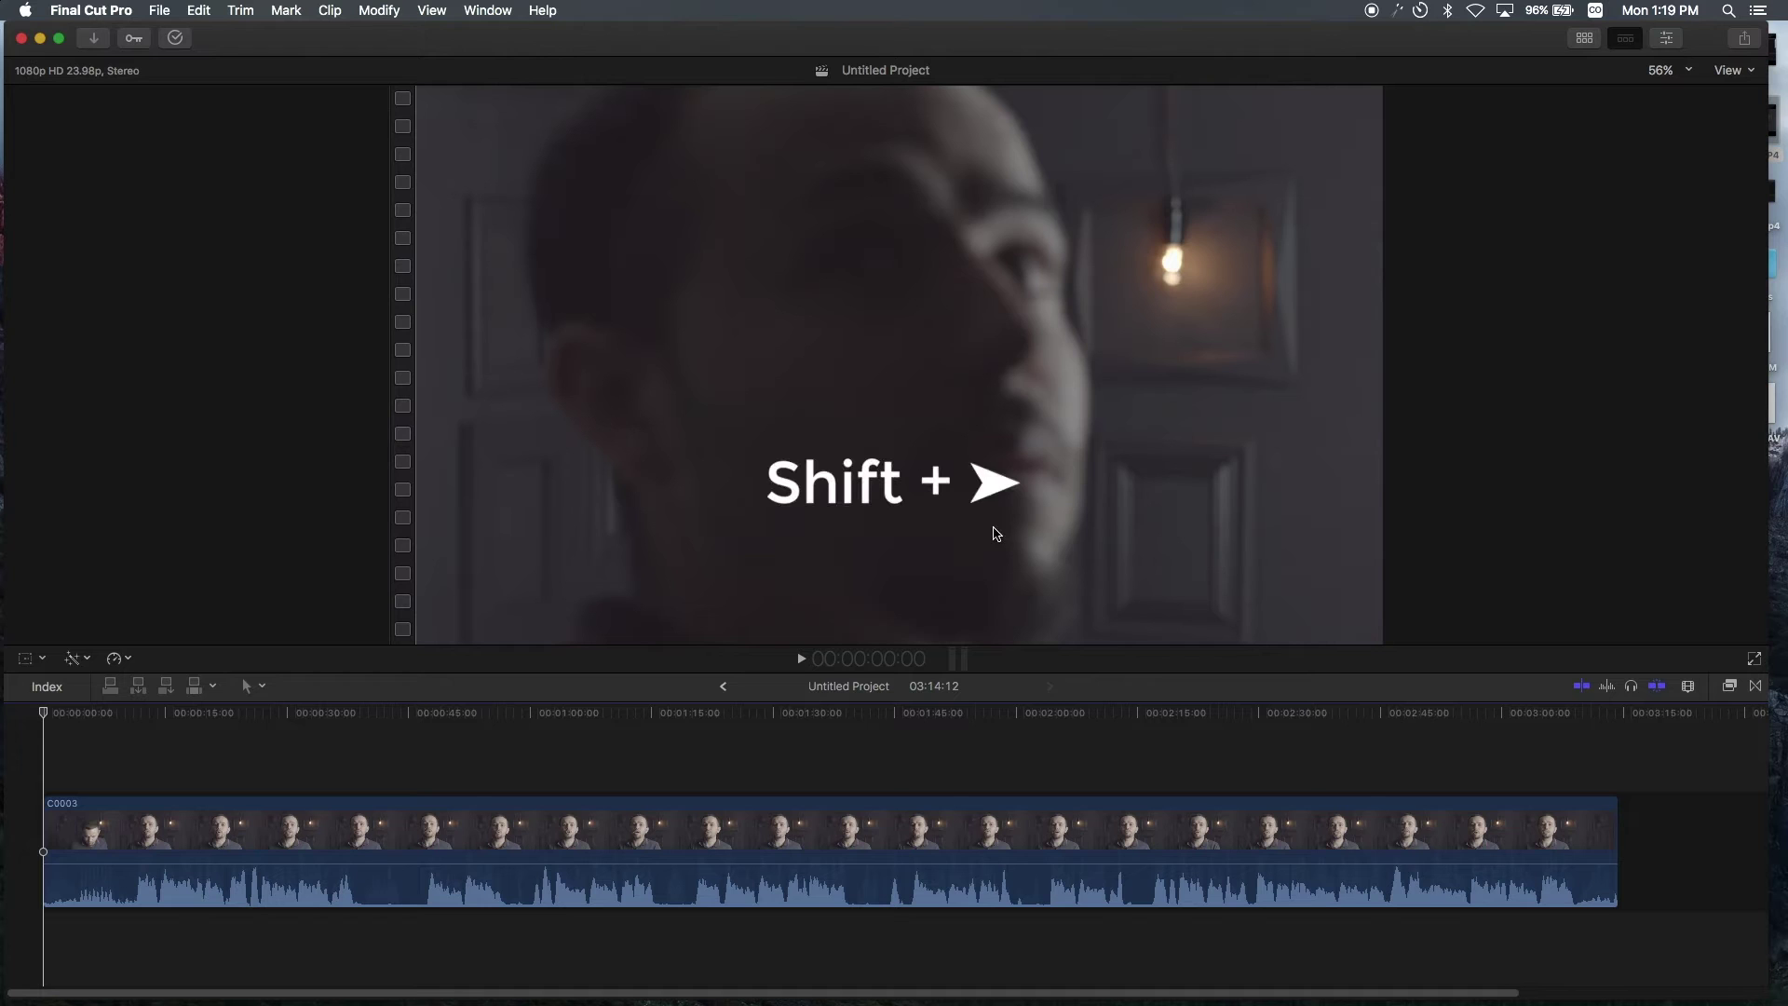
pyautogui.hotkey('shift', 'Right')
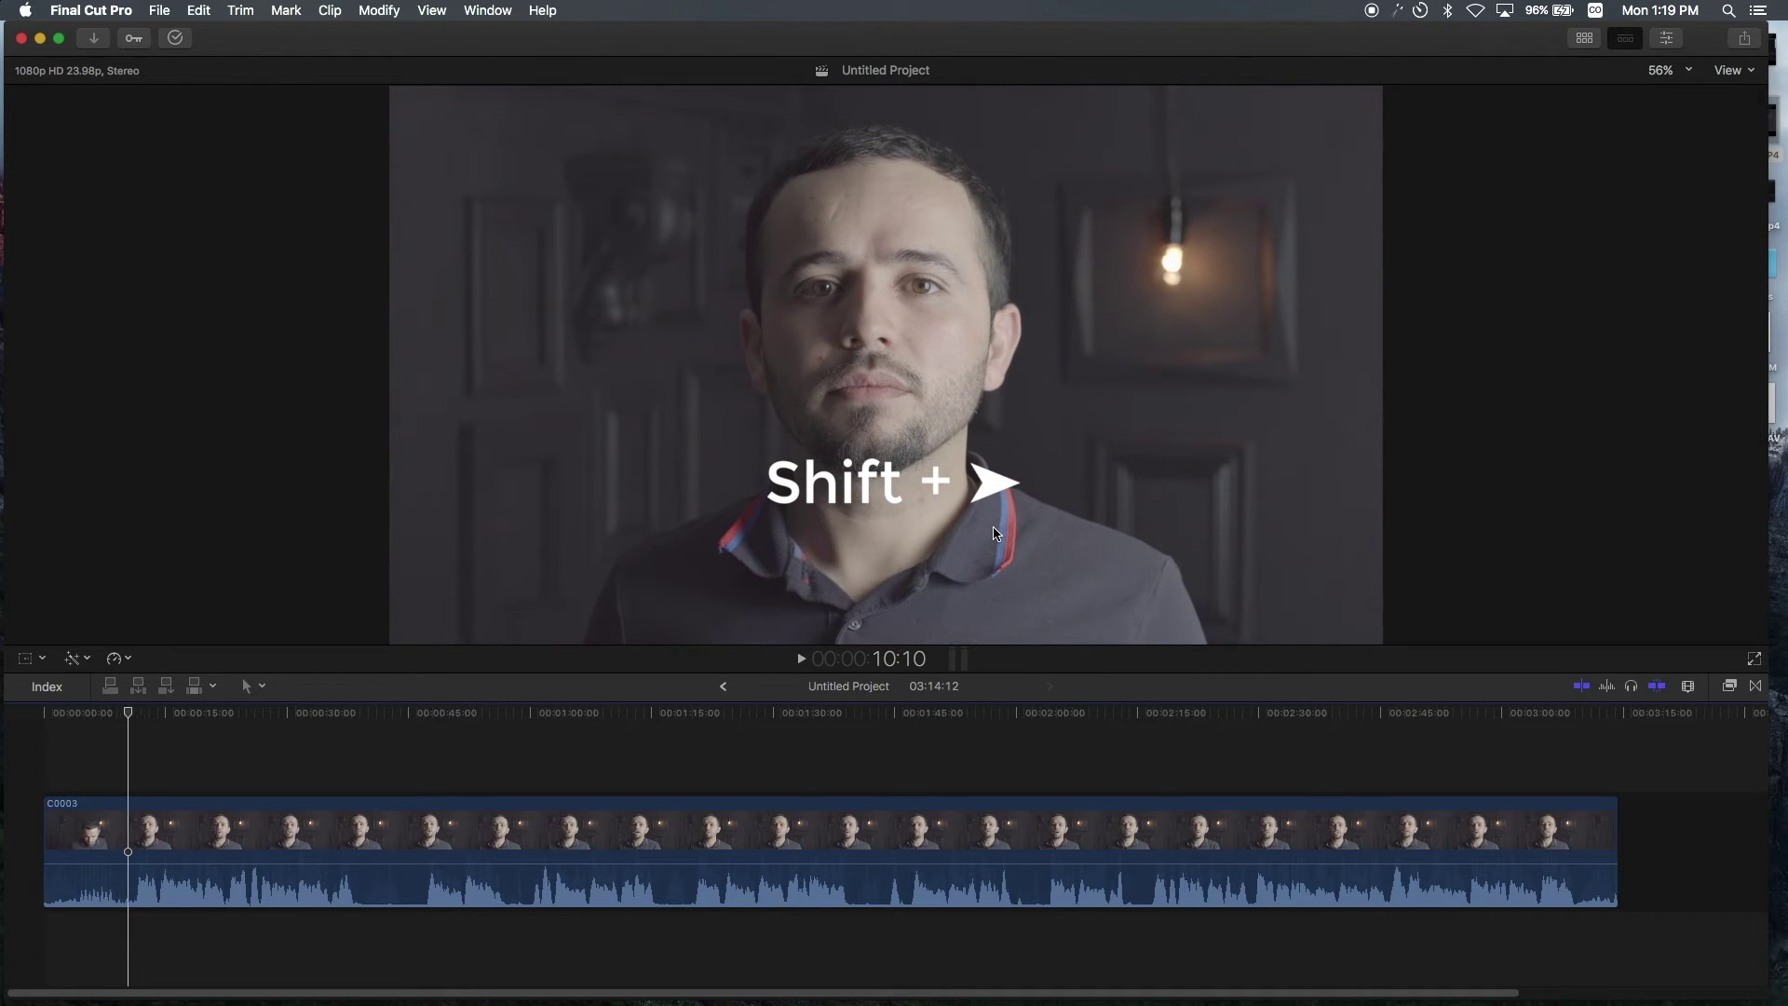
pyautogui.press('Right')
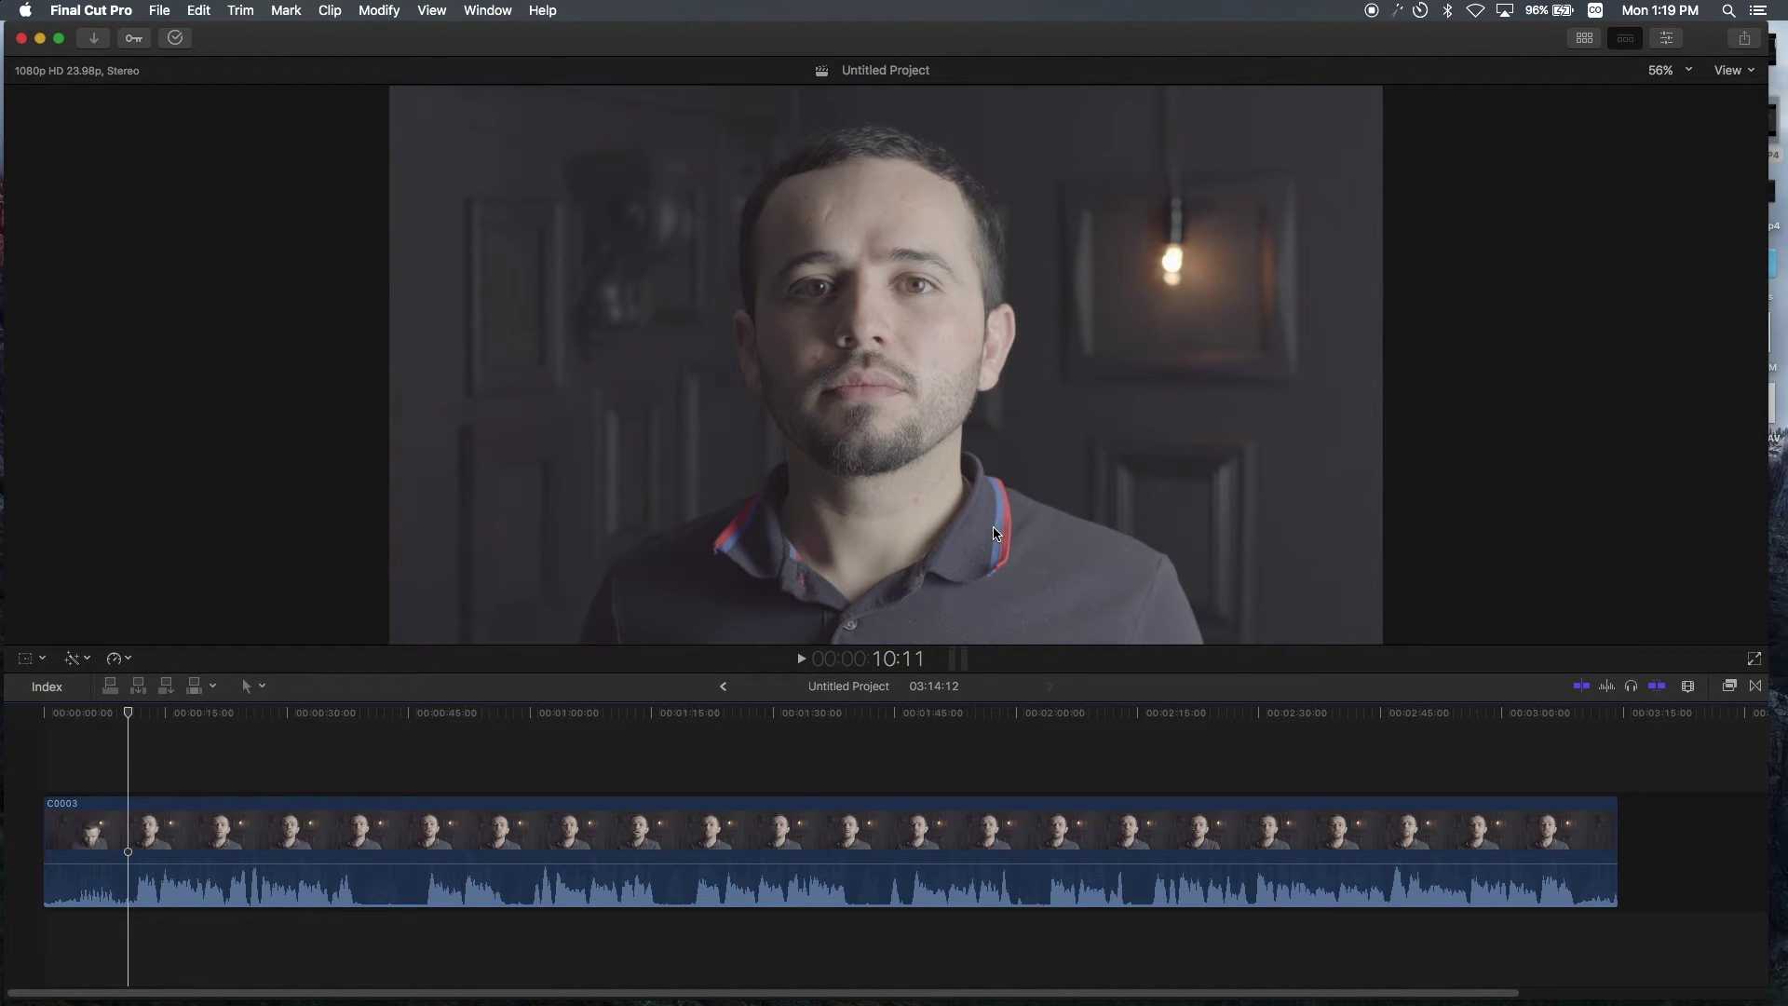
pyautogui.press('super+equal')
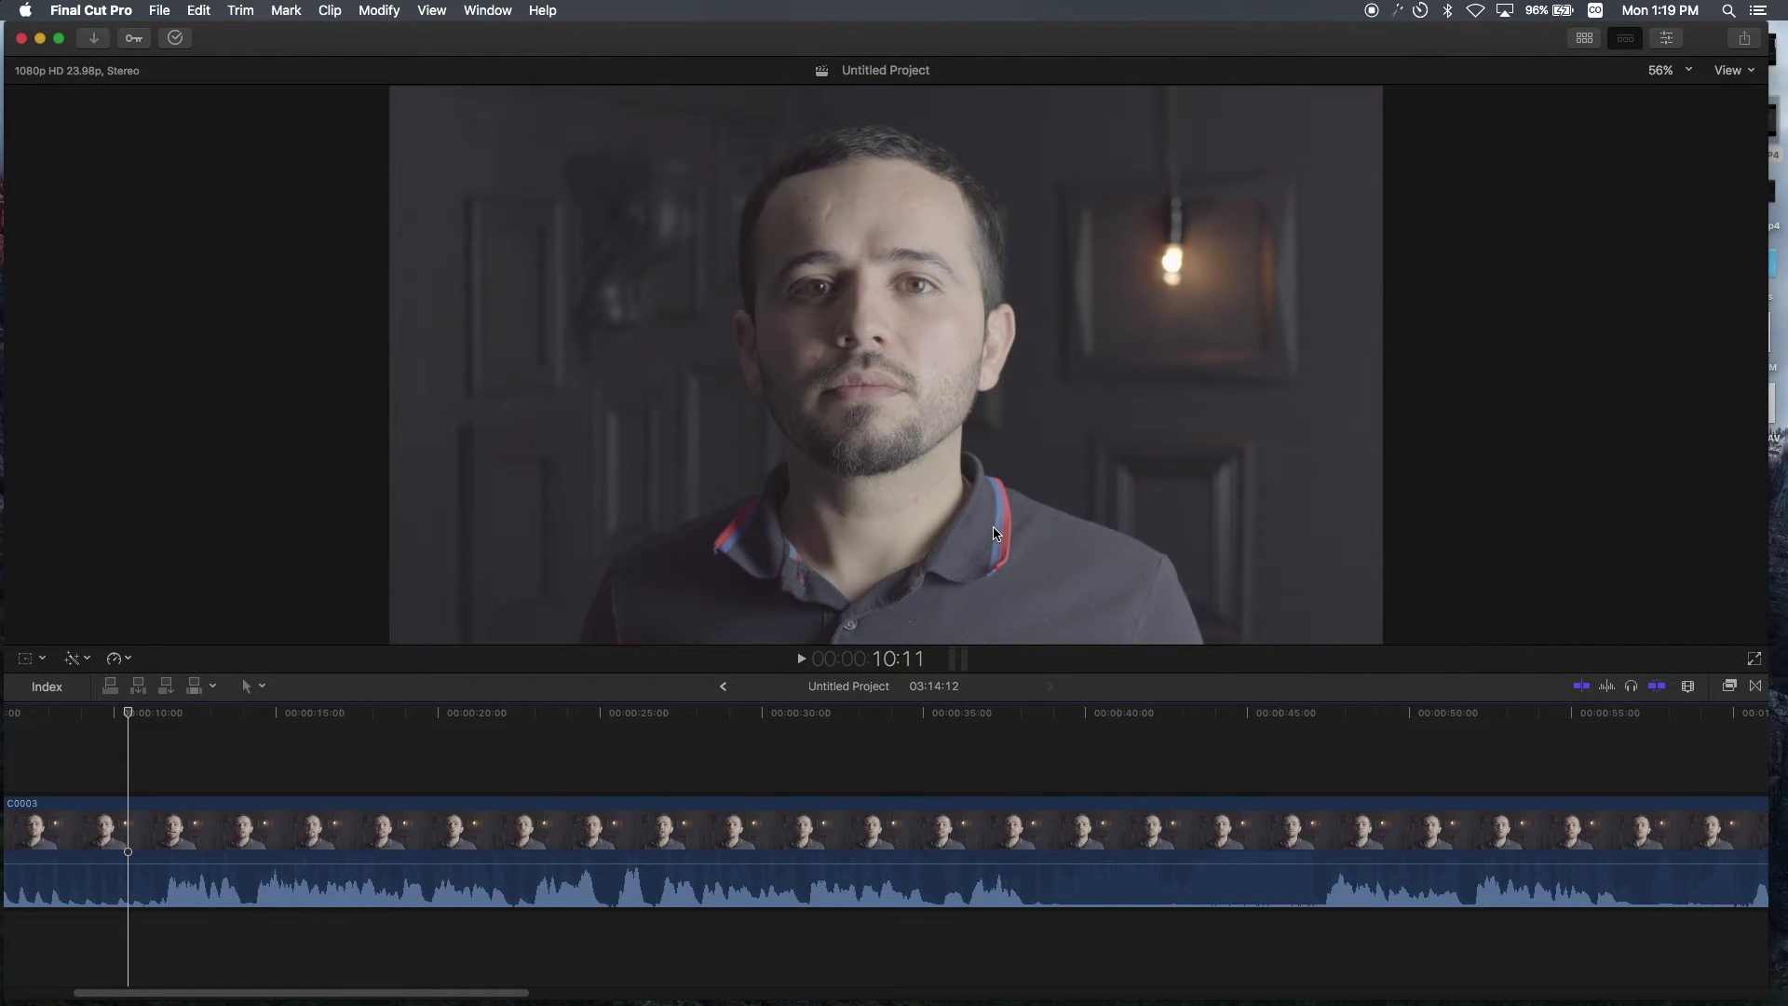
pyautogui.press('super+minus')
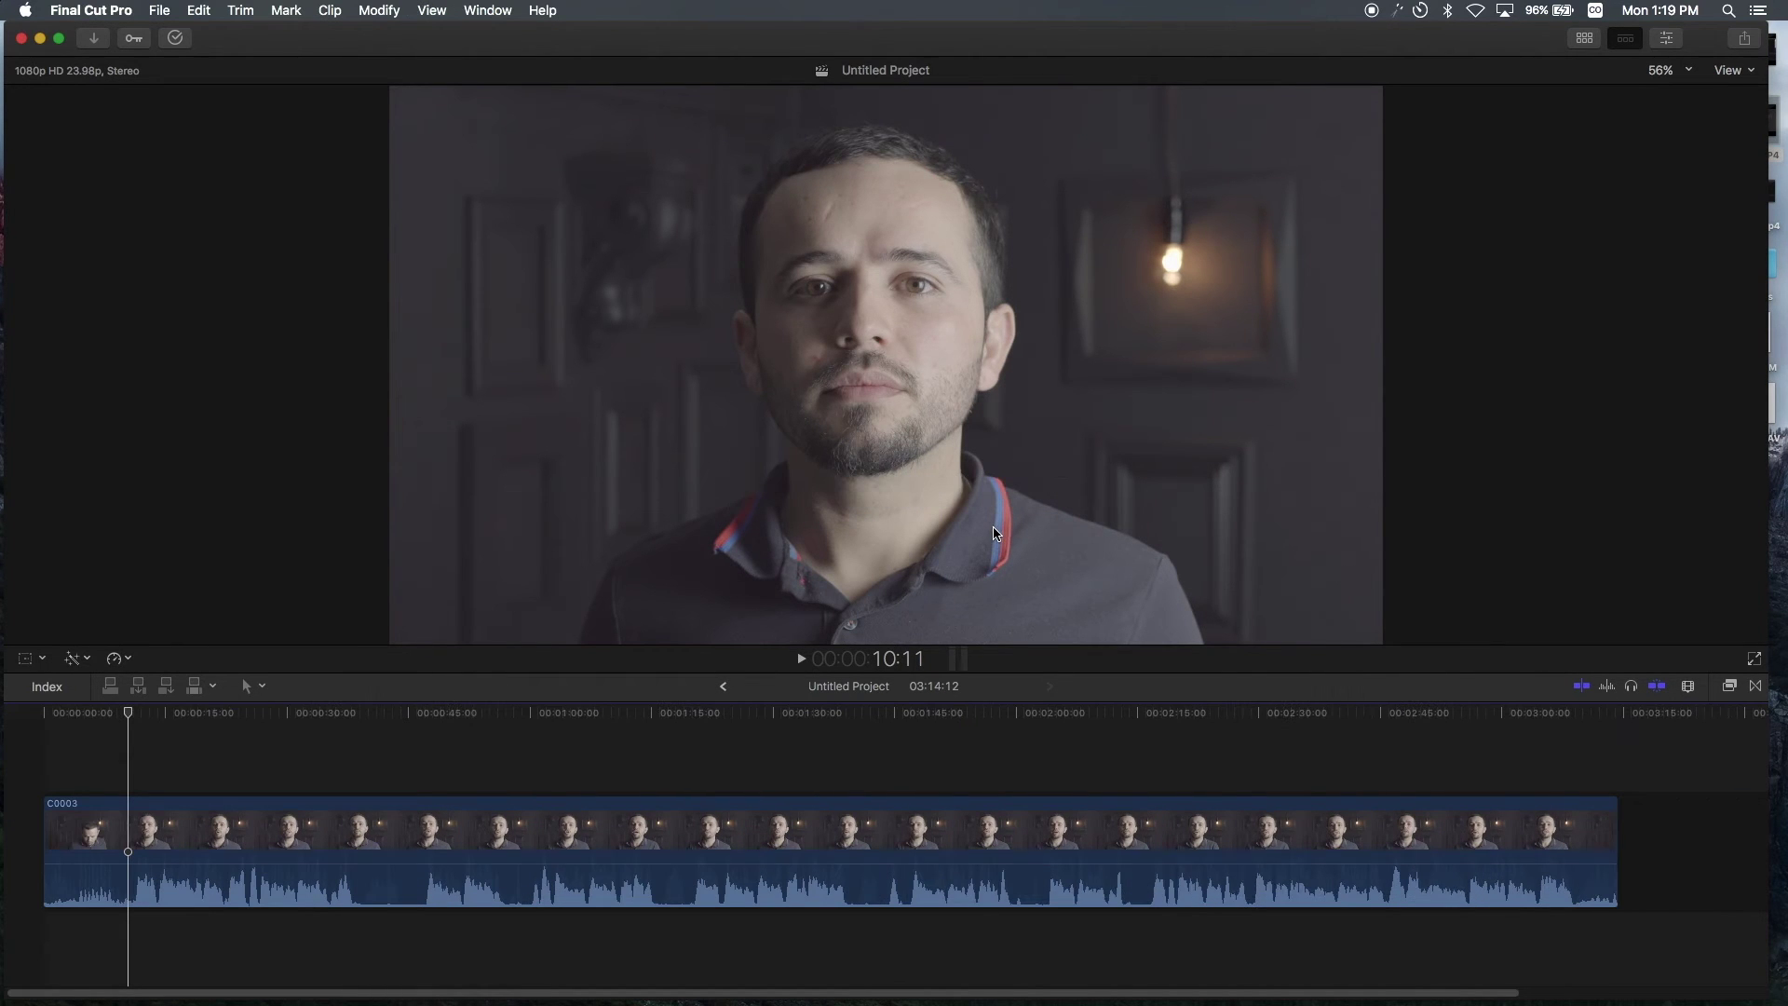
pyautogui.press('super+equal')
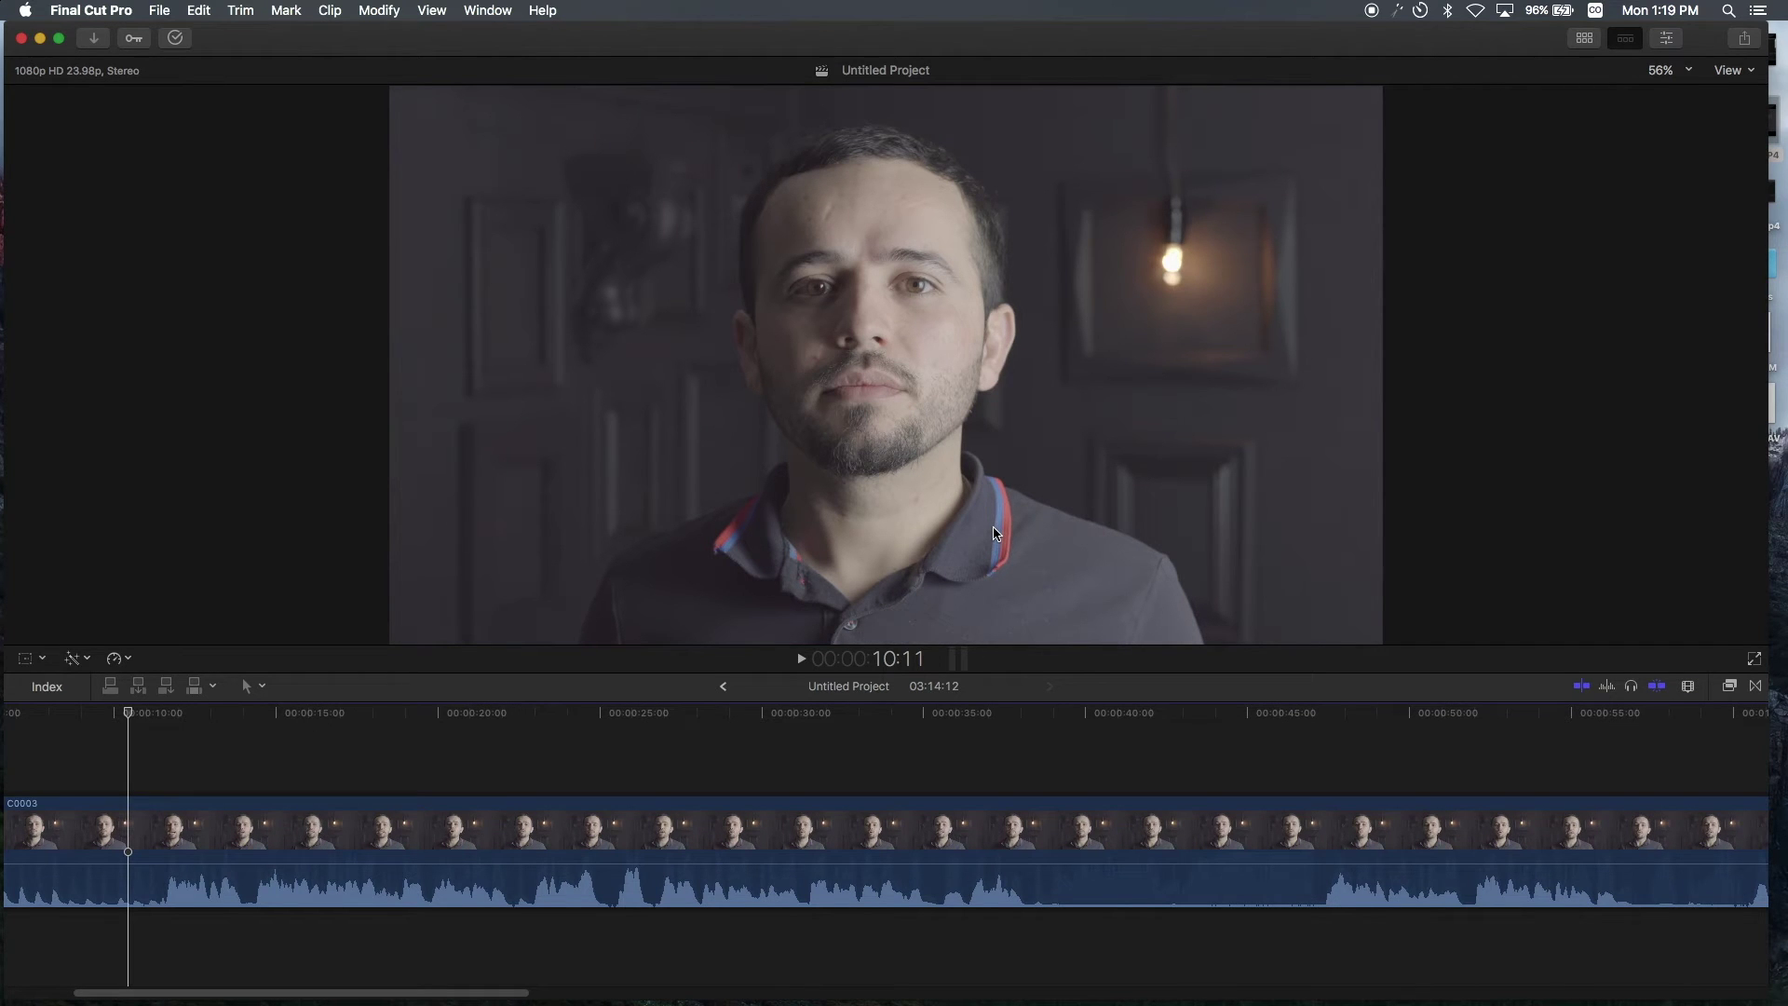
pyautogui.press('space')
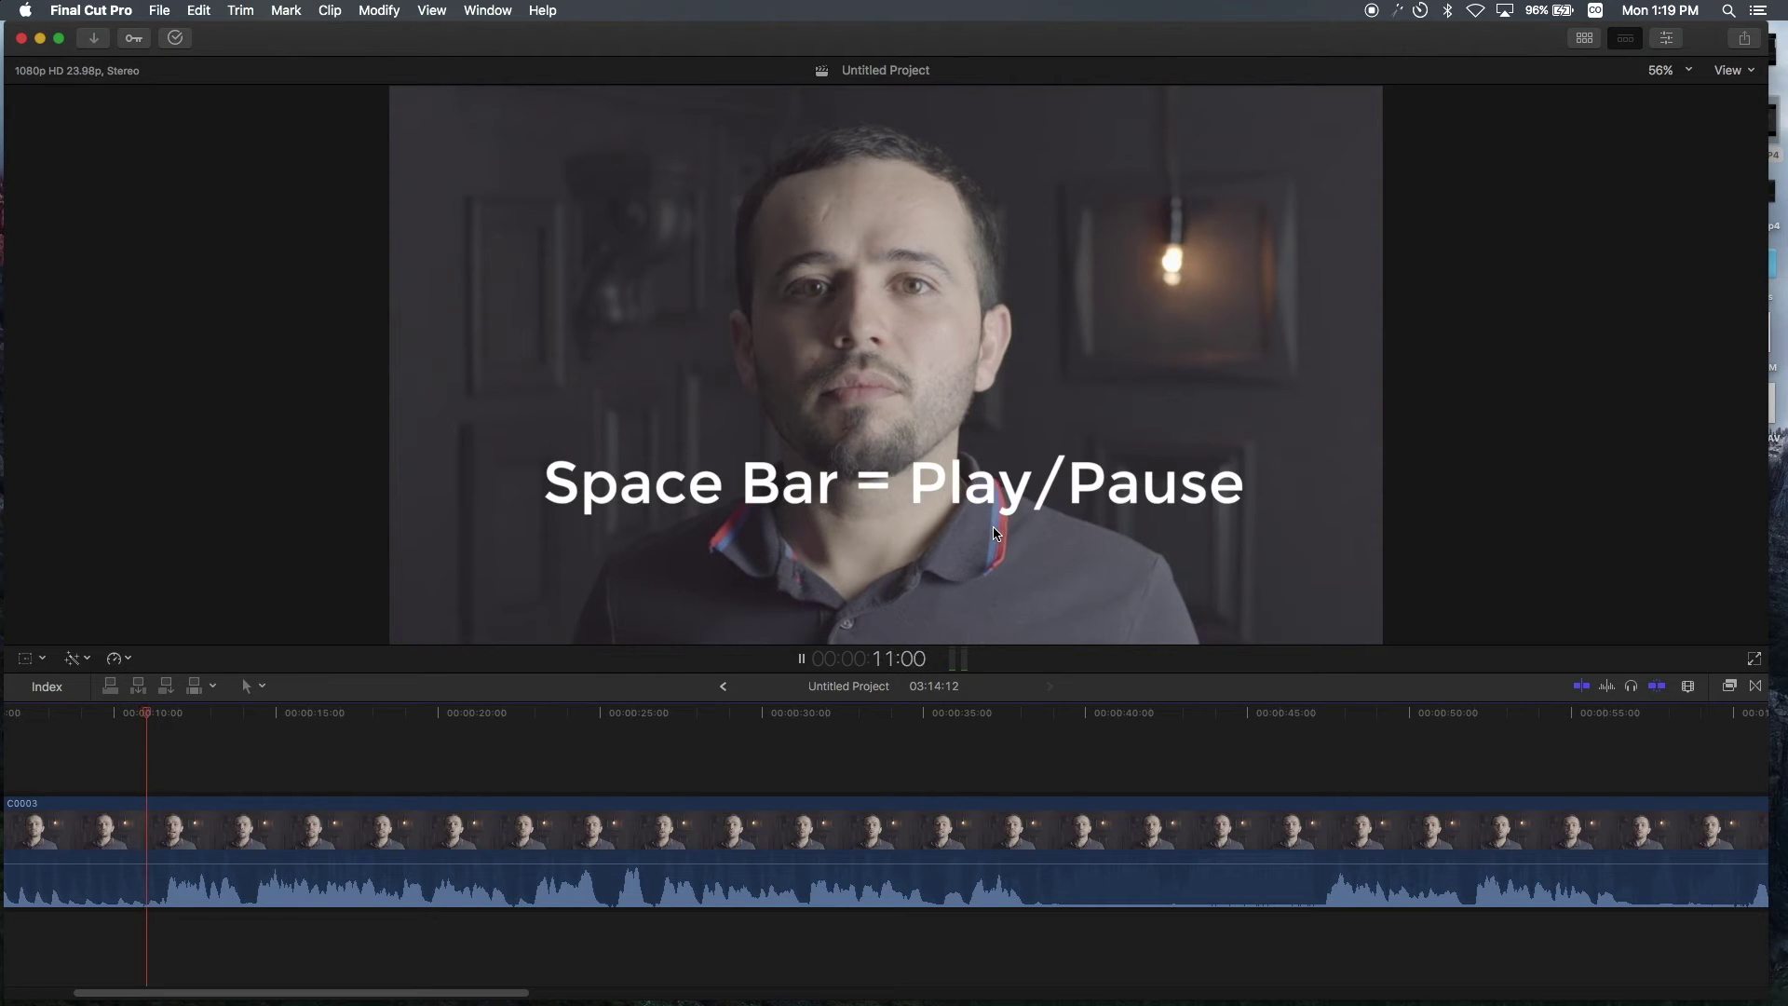
# - Stop playback, trim the clip start to the playhead with Option+[, and replay the result
pyautogui.press('space')
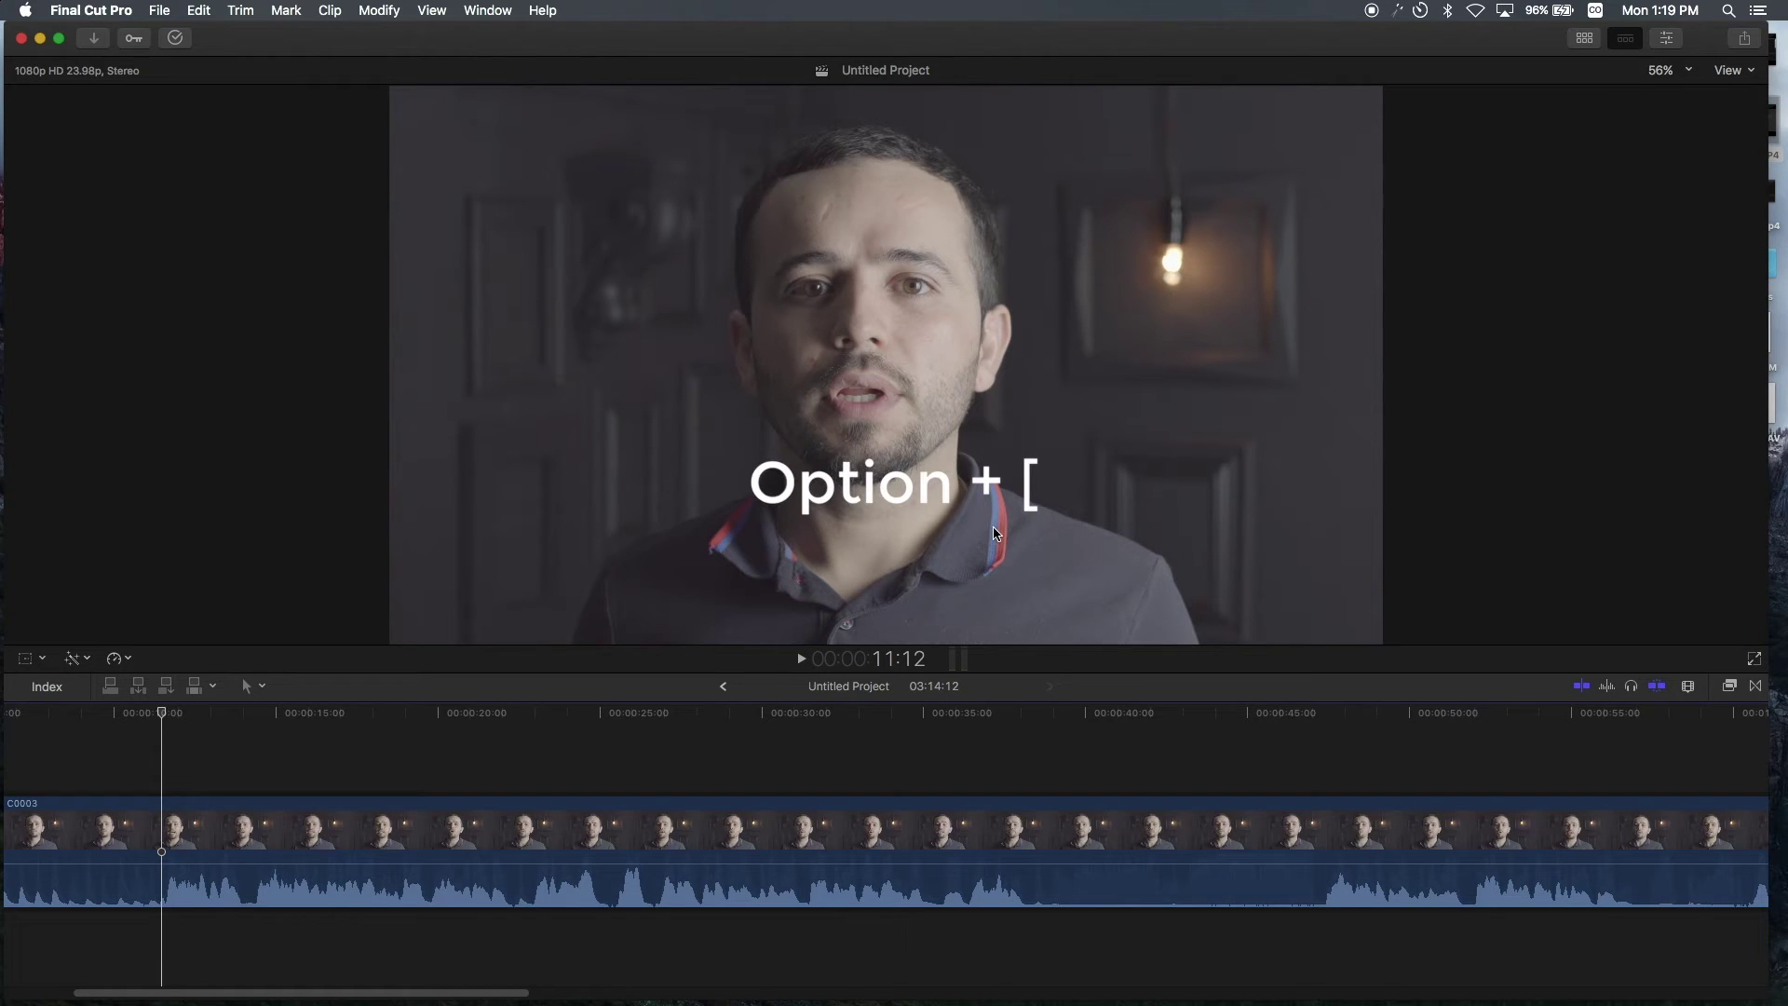
pyautogui.hotkey('alt', '[')
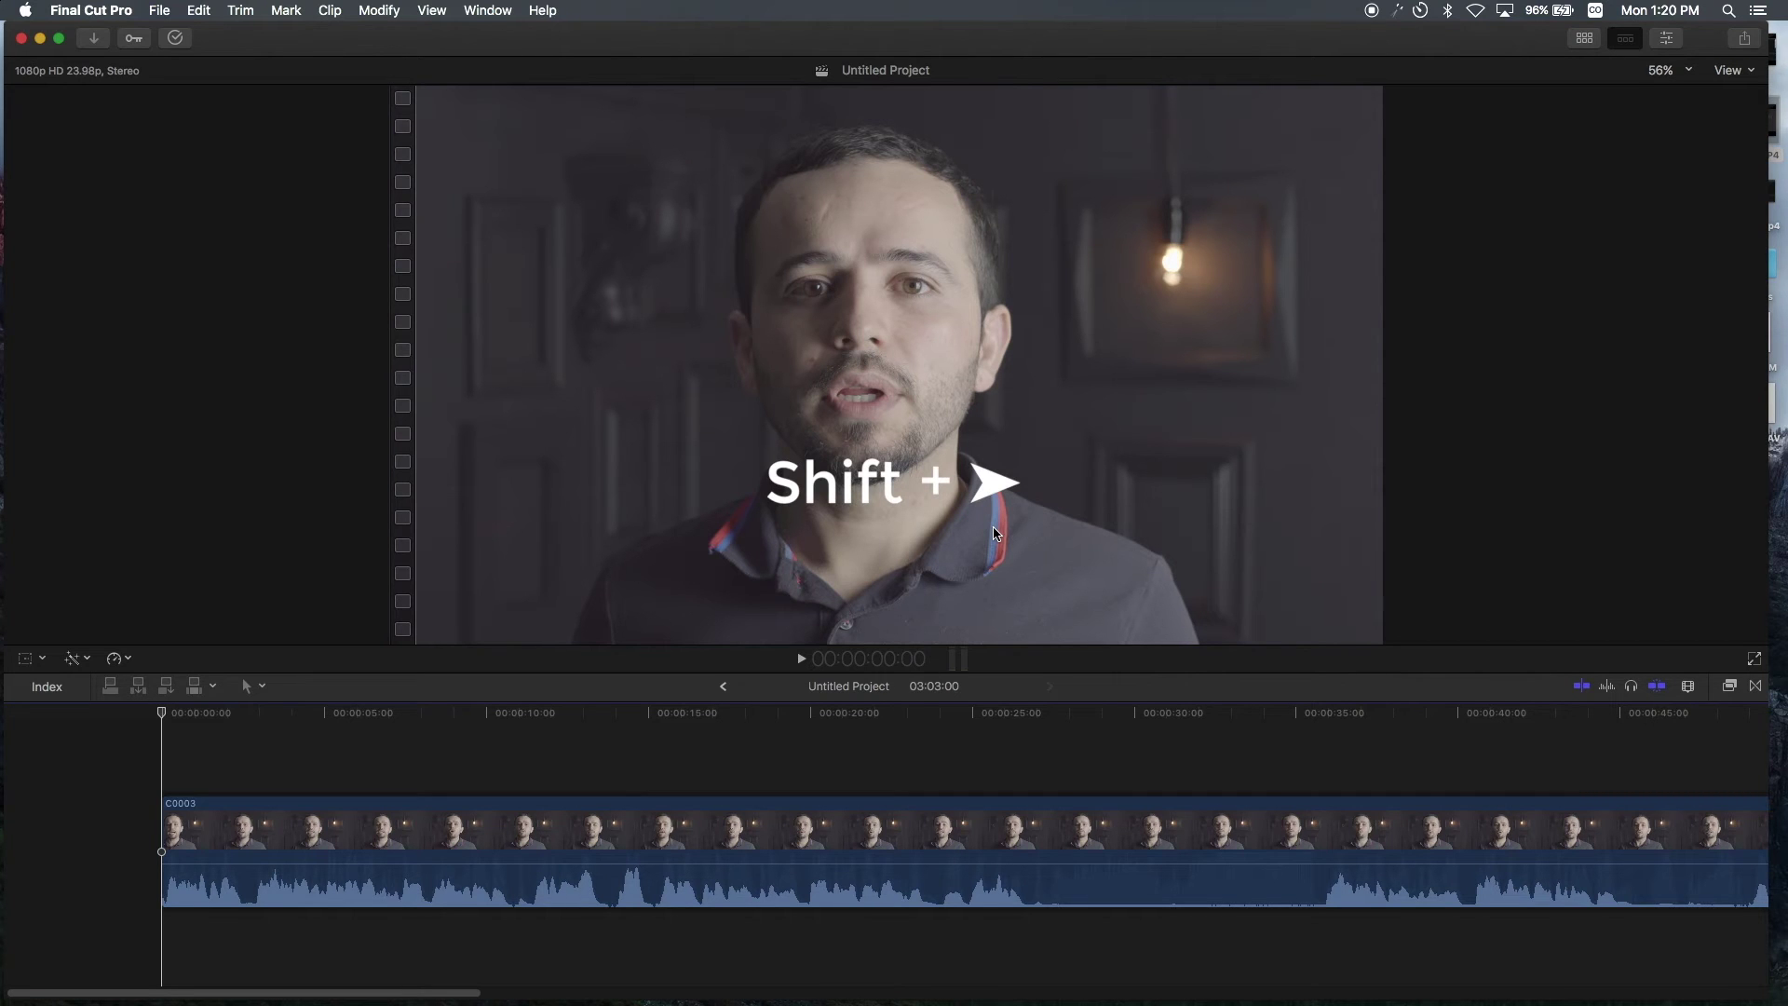
pyautogui.press('space')
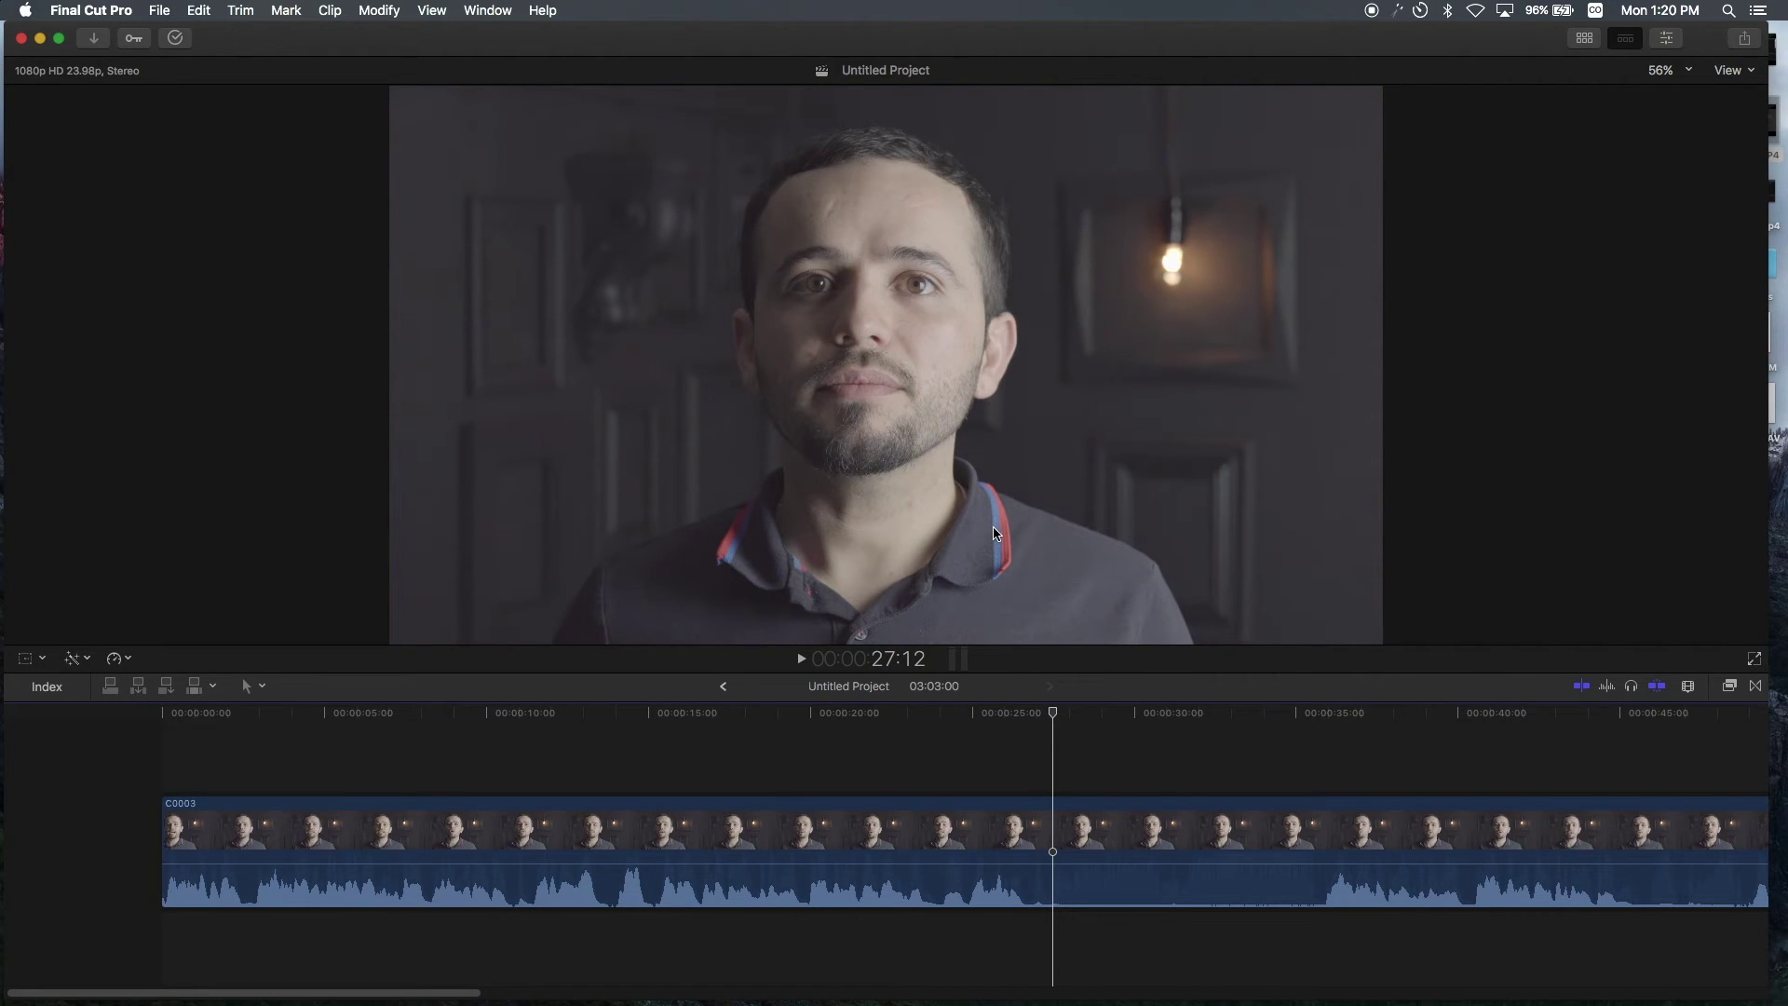
# - Split the clip at the pause, then trim its silent head up to where speech resumes
pyautogui.hotkey('shift', 'space')
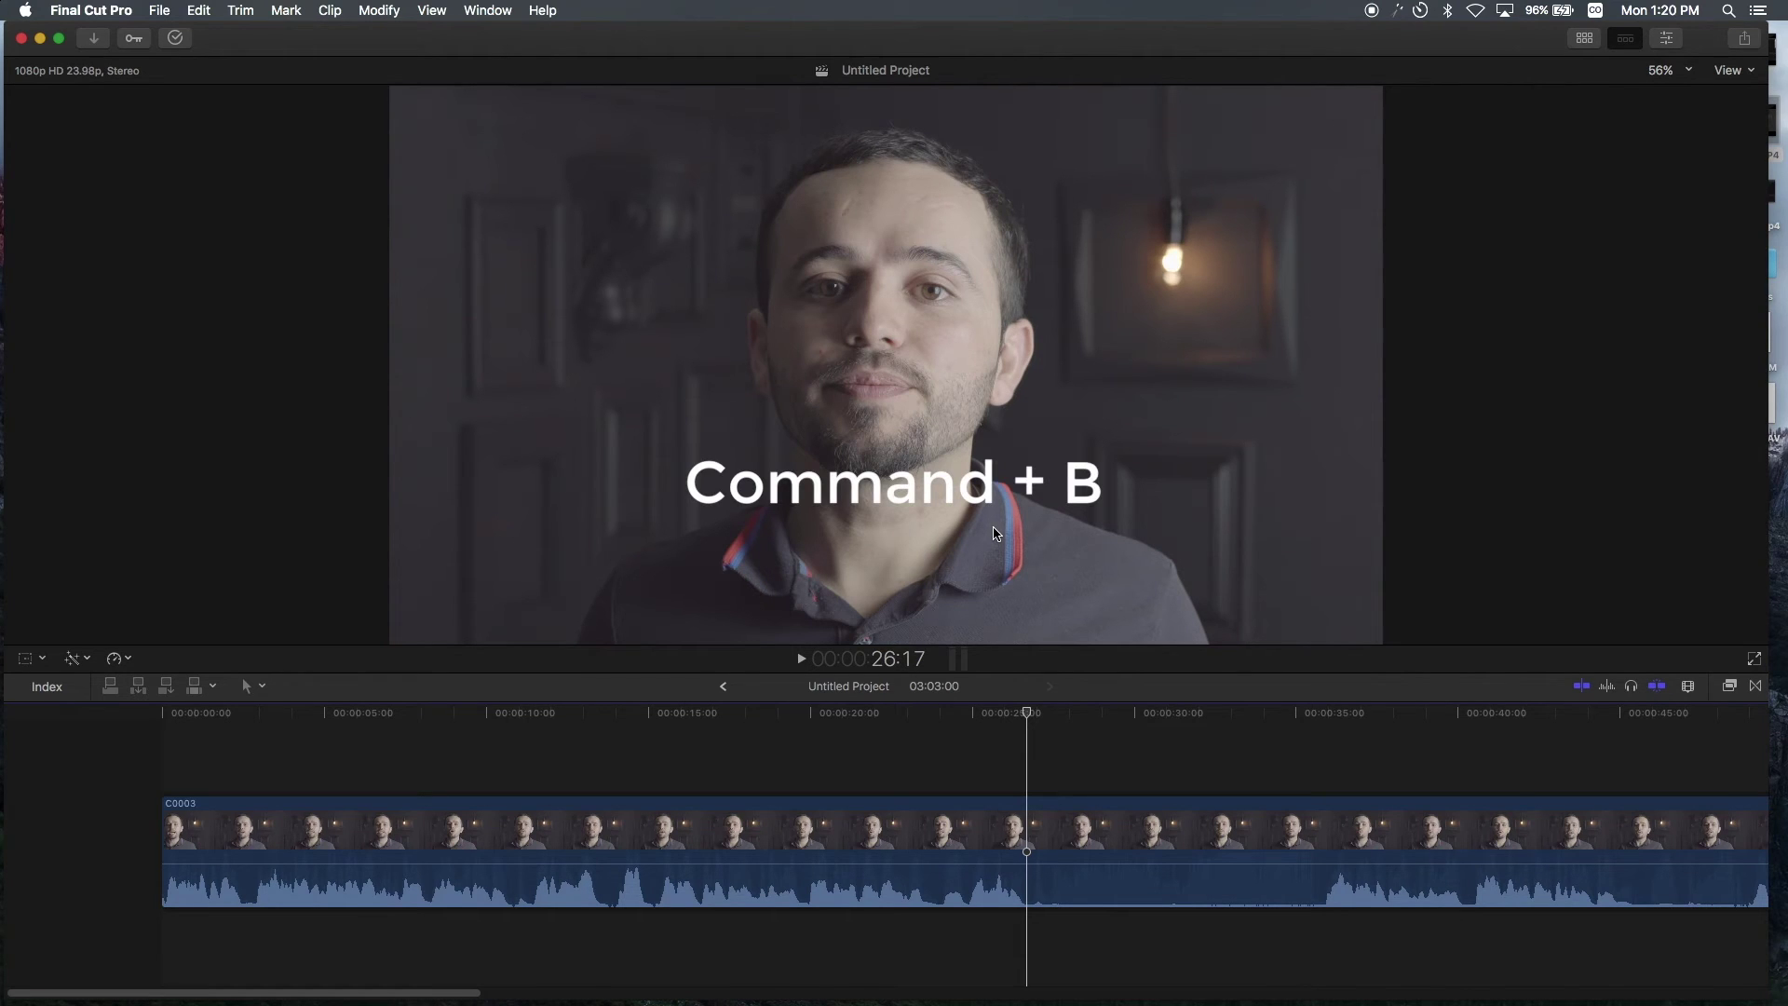
pyautogui.press('super+b')
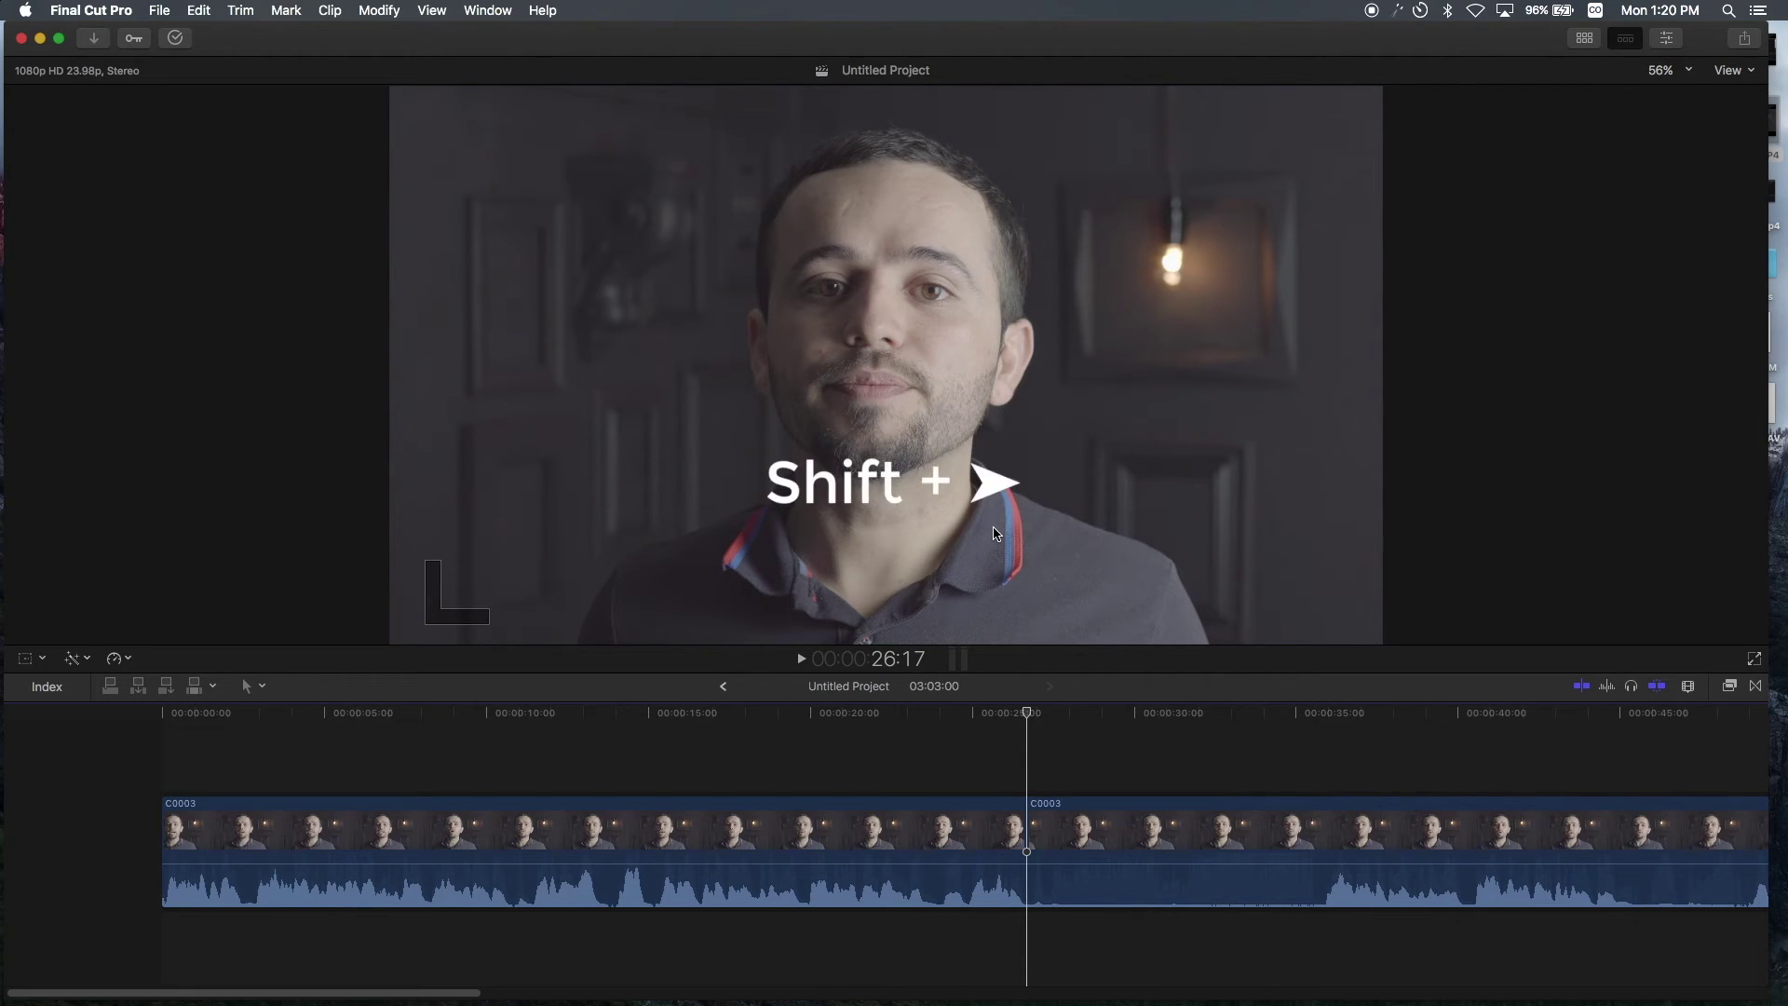
pyautogui.hotkey('shift', 'Right')
pyautogui.hotkey('shift', 'Right')
pyautogui.hotkey('shift', 'Right')
pyautogui.hotkey('shift', 'Right')
pyautogui.hotkey('shift', 'Right')
pyautogui.hotkey('shift', 'Right')
pyautogui.hotkey('shift', 'Right')
pyautogui.hotkey('shift', 'Right')
pyautogui.hotkey('shift', 'Right')
pyautogui.hotkey('shift', 'Right')
pyautogui.hotkey('shift', 'Right')
pyautogui.hotkey('shift', 'Right')
pyautogui.hotkey('shift', 'Right')
pyautogui.hotkey('shift', 'Right')
pyautogui.hotkey('shift', 'Right')
pyautogui.hotkey('shift', 'Right')
pyautogui.hotkey('shift', 'Right')
pyautogui.hotkey('shift', 'Right')
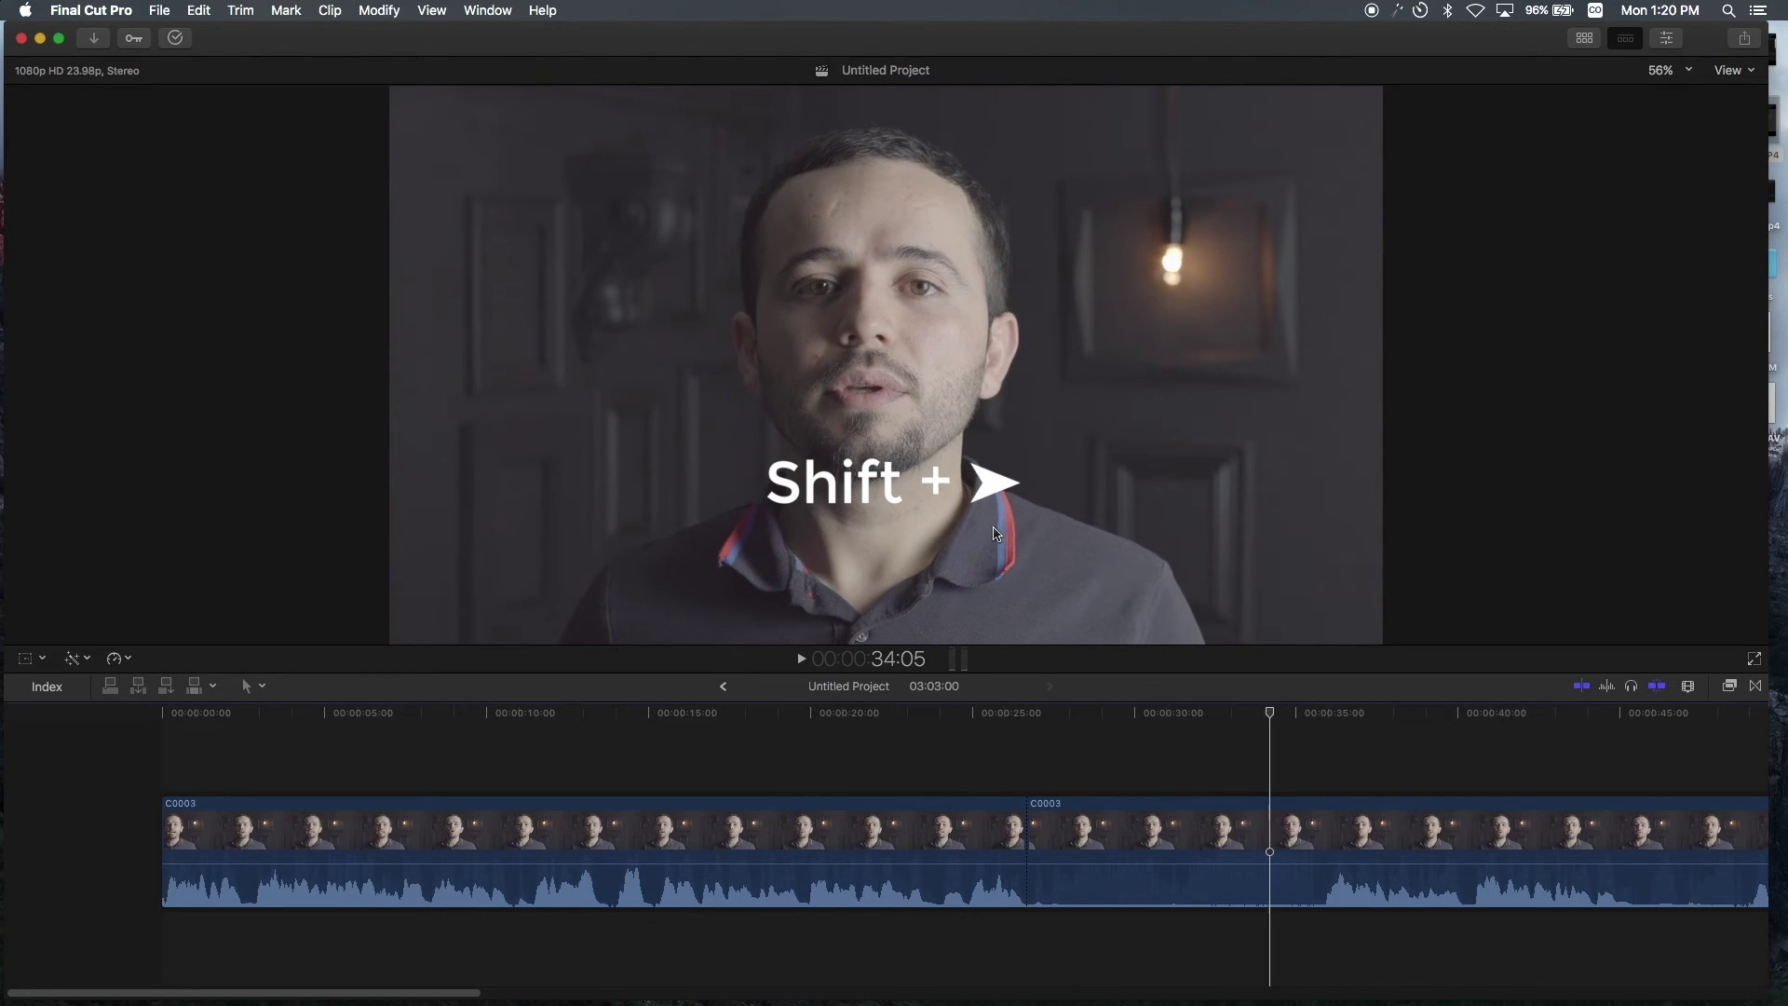
pyautogui.hotkey('shift', 'Right')
pyautogui.hotkey('shift', 'Right')
pyautogui.hotkey('shift', 'Right')
pyautogui.hotkey('shift', 'Right')
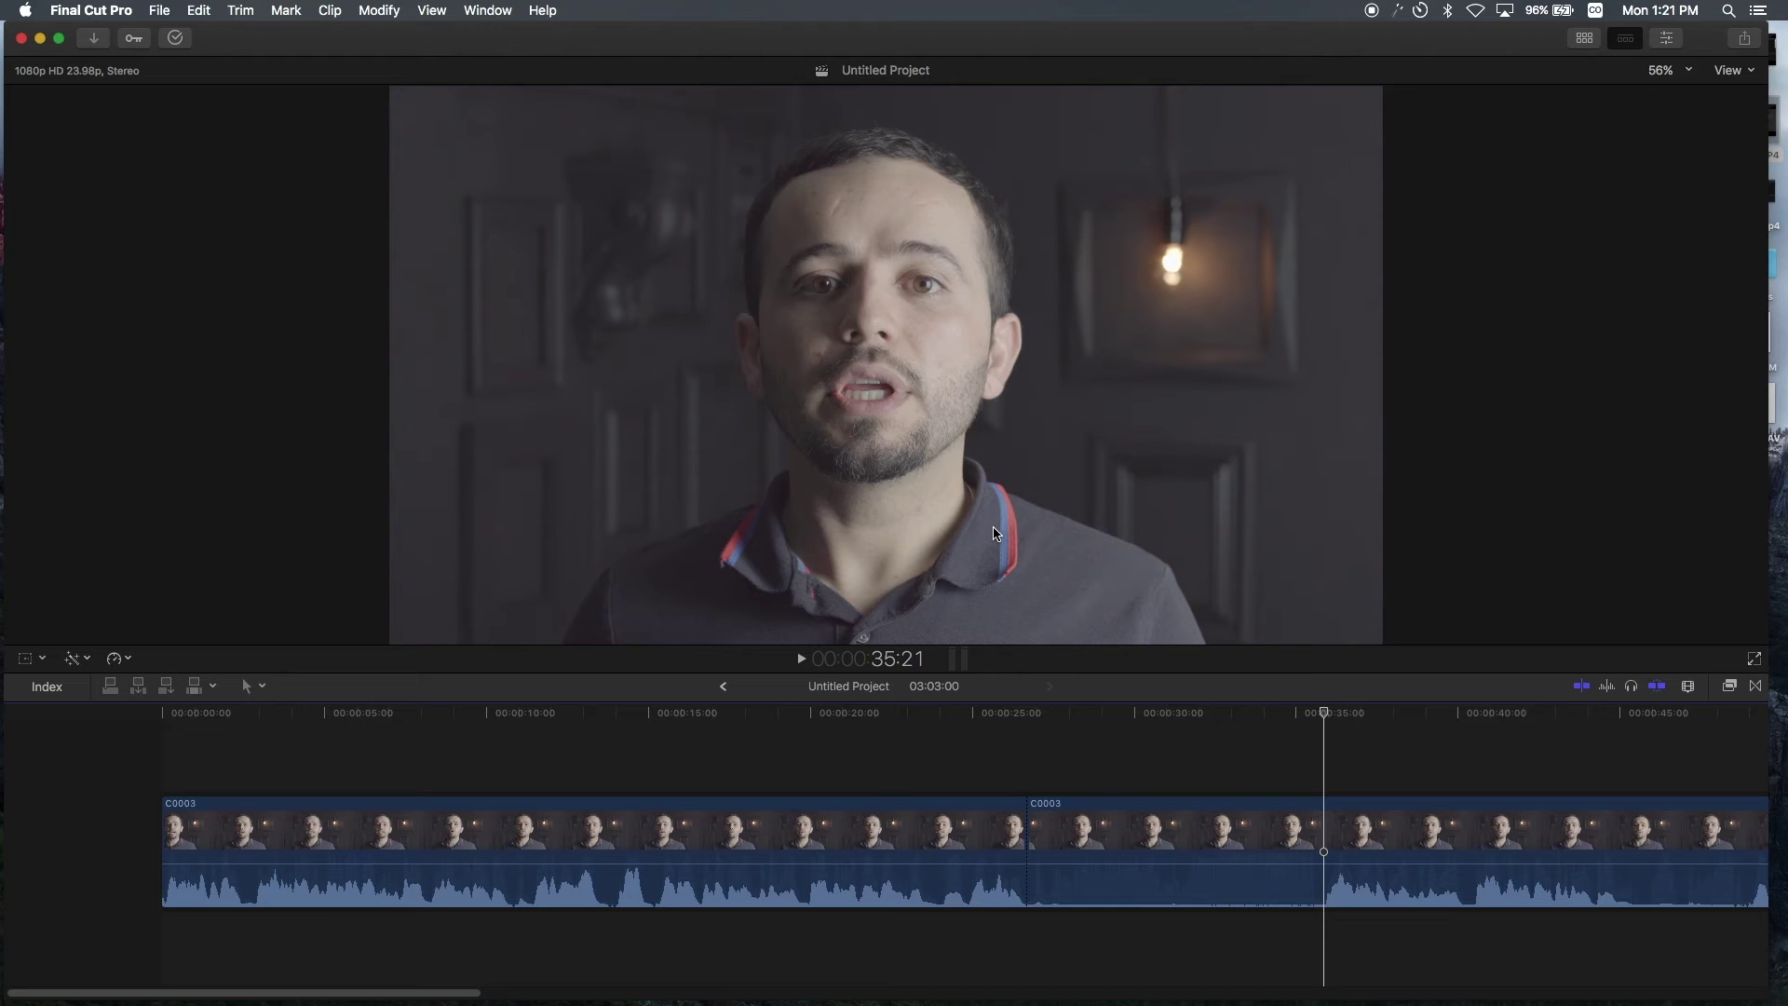
pyautogui.press('Left')
pyautogui.press('Left')
pyautogui.press('Left')
pyautogui.press('Left')
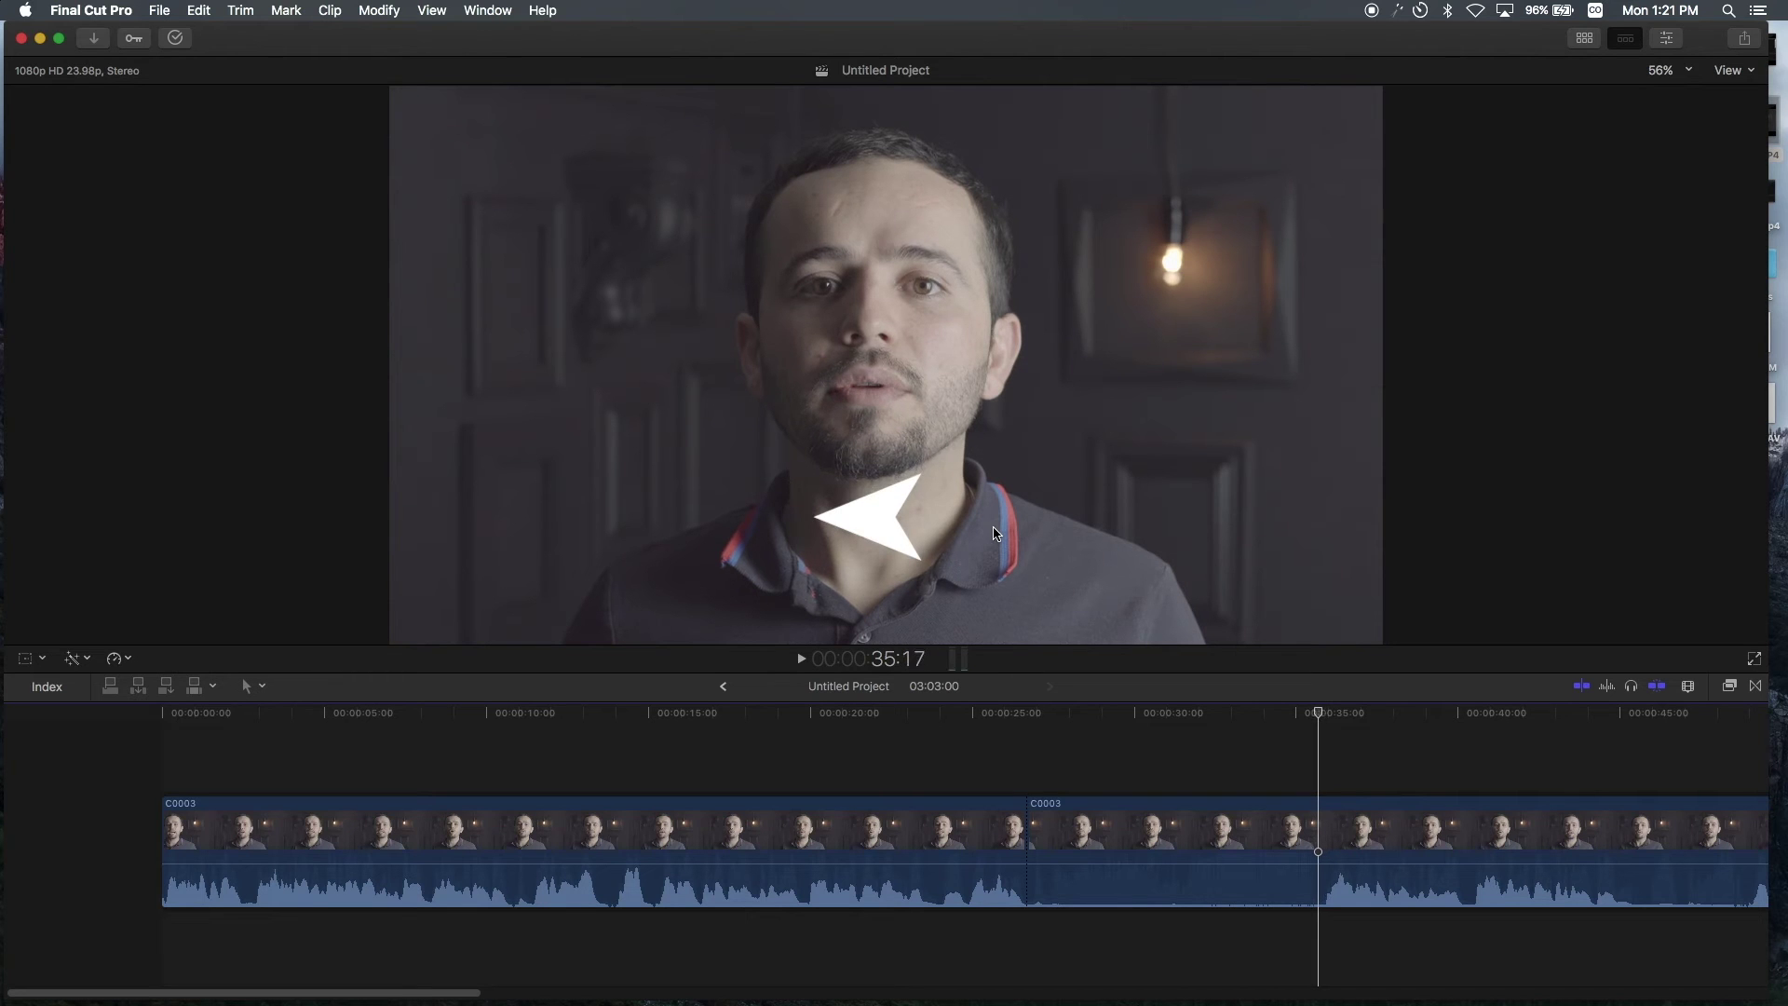
pyautogui.press('Left')
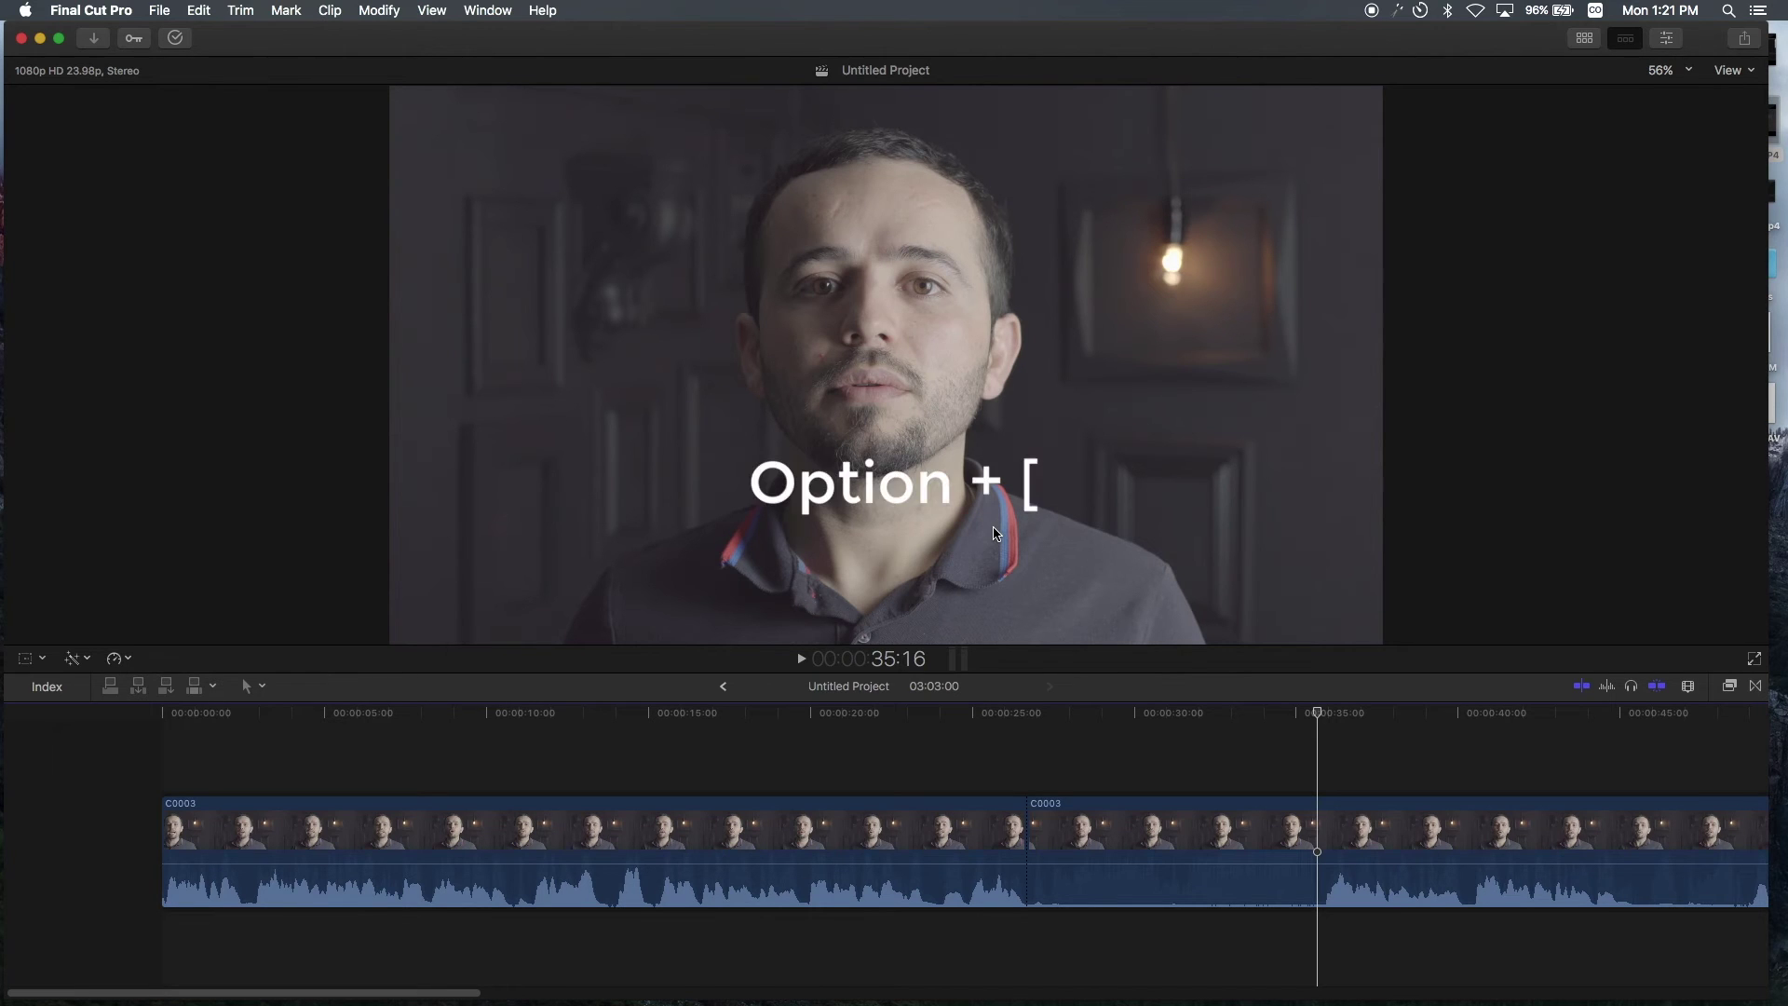
pyautogui.hotkey('alt', '[')
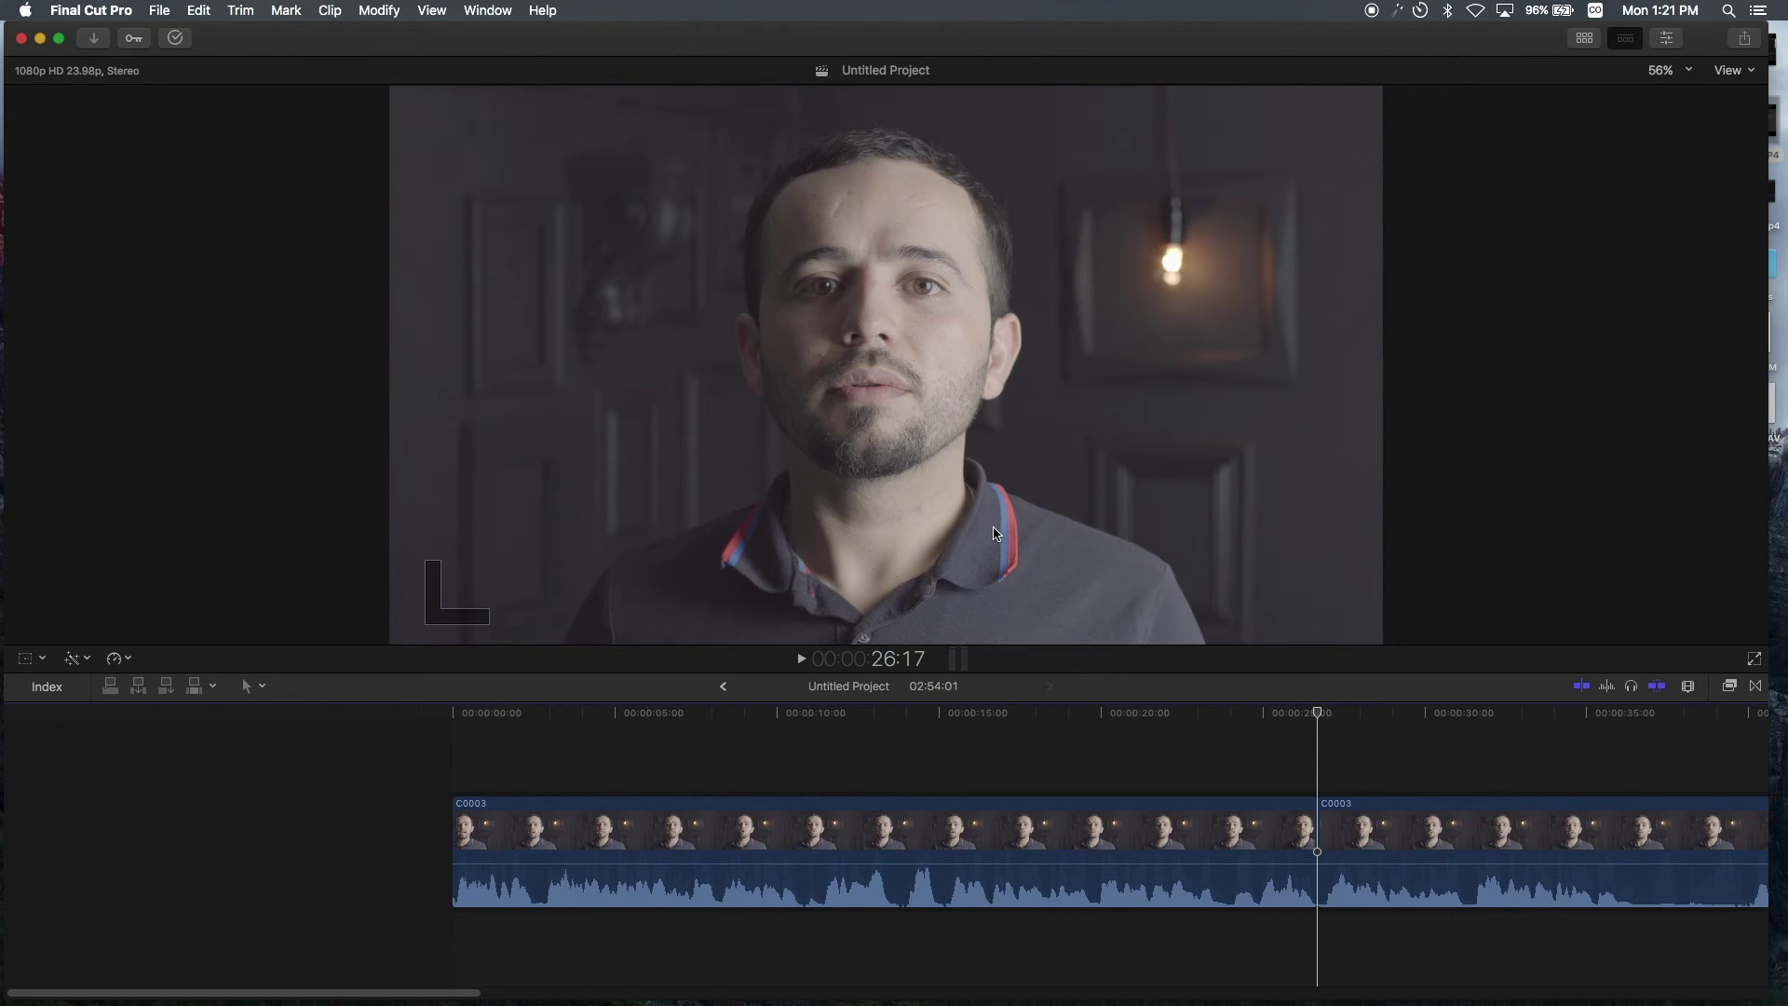
pyautogui.press('l')
pyautogui.press('l')
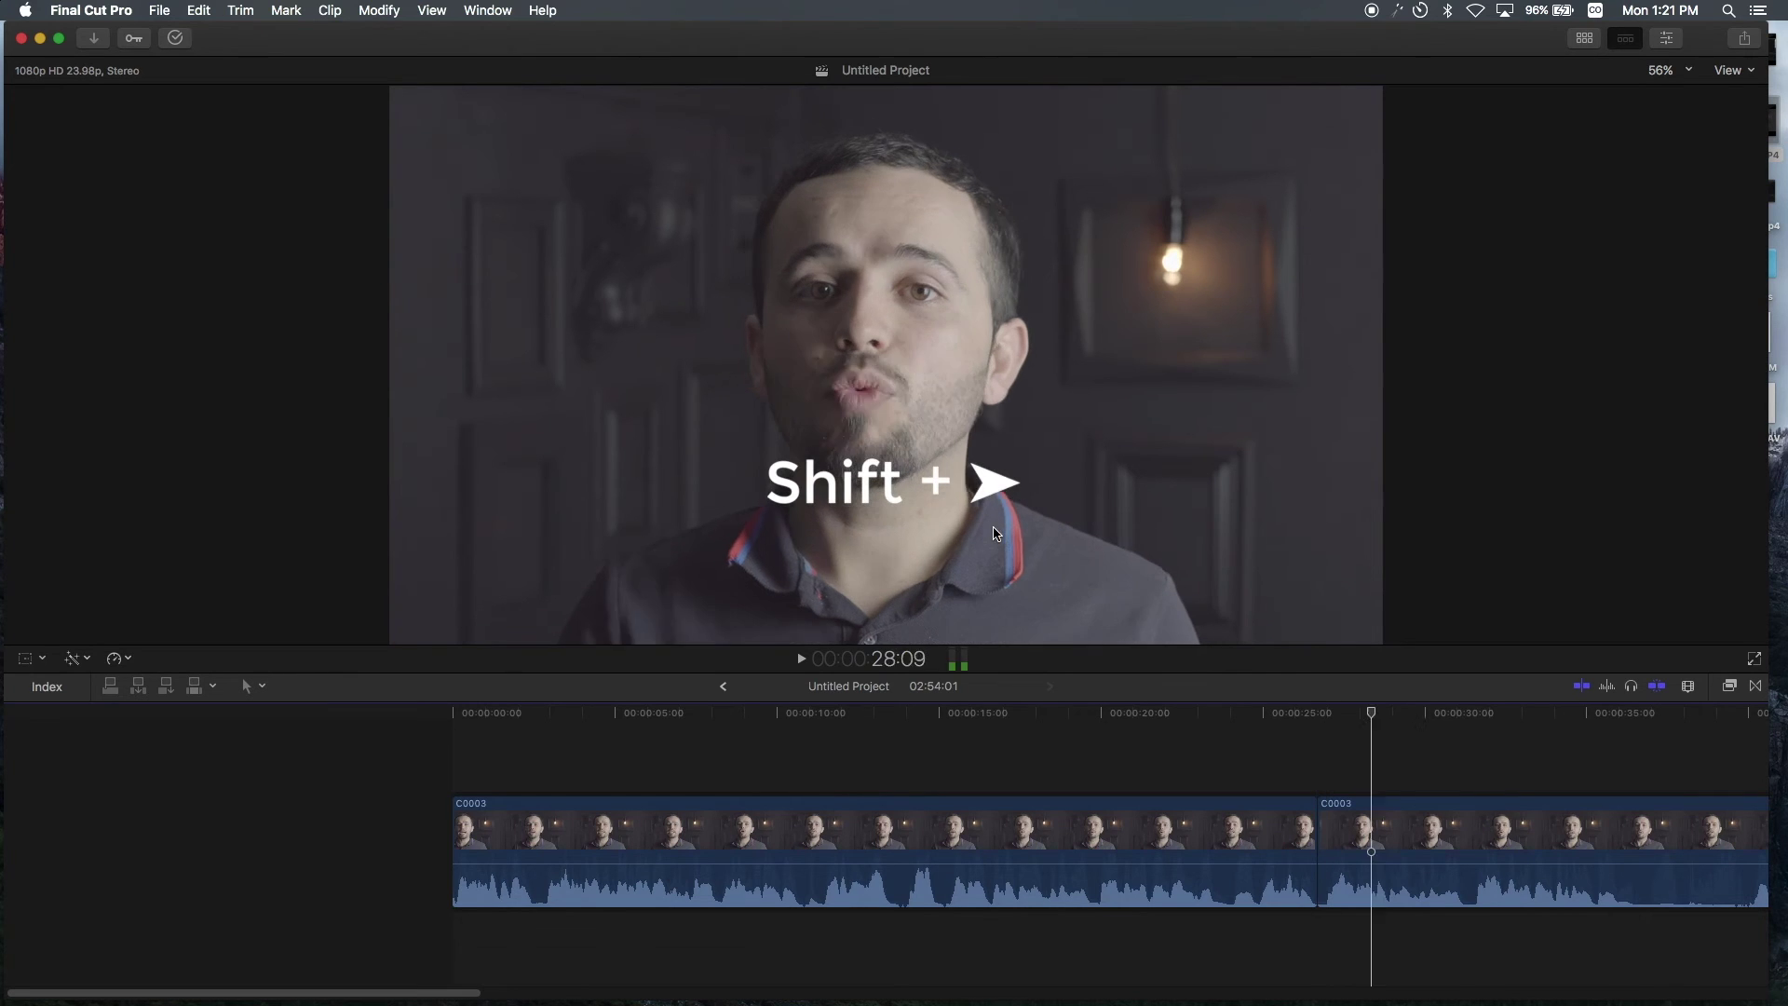
pyautogui.press('k')
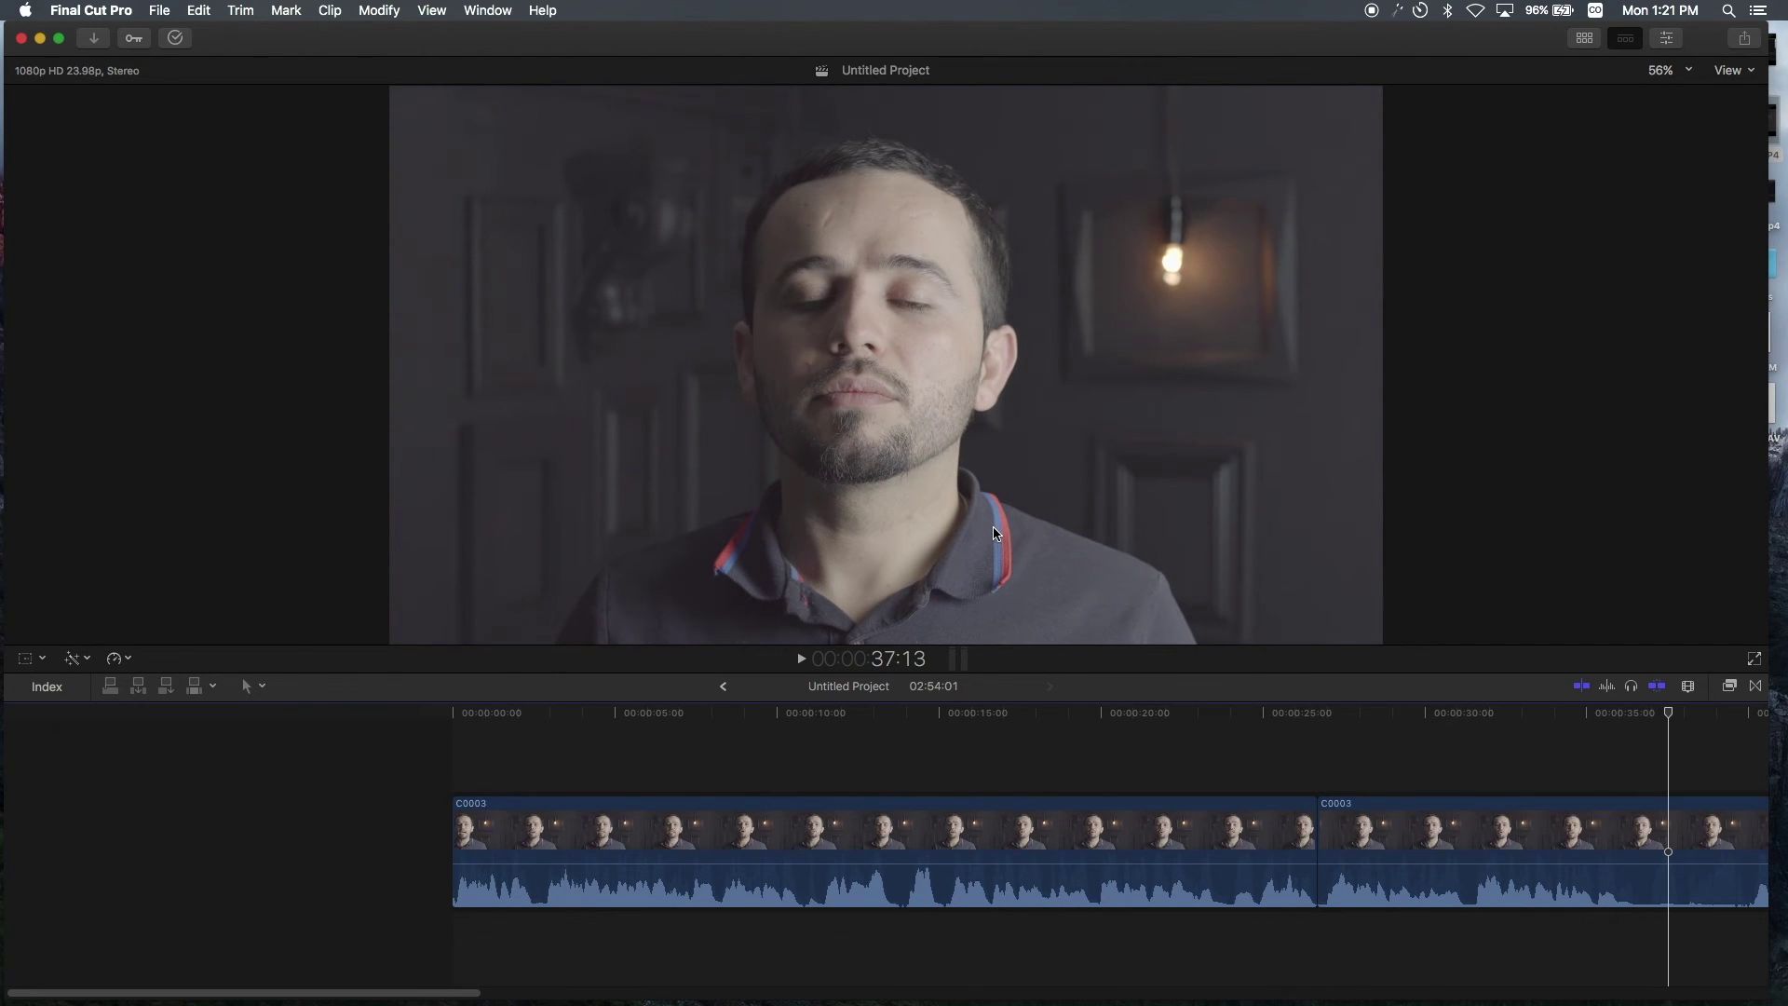
pyautogui.press('j')
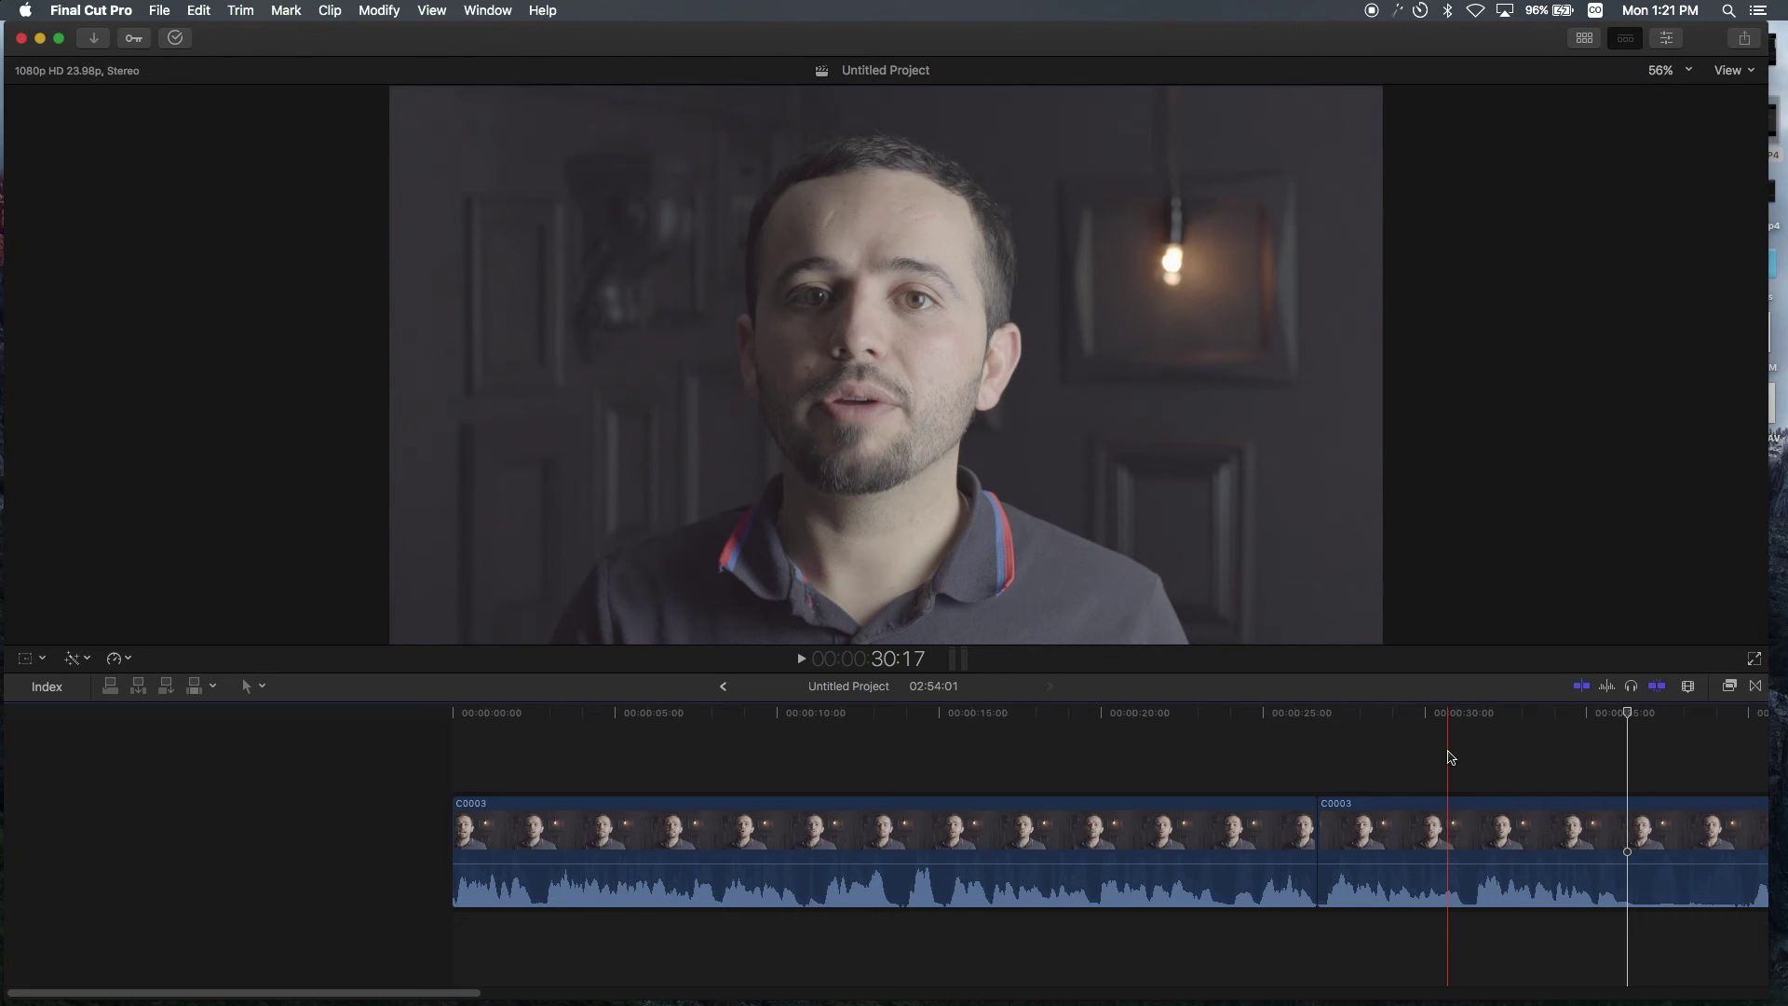
pyautogui.press('super+b')
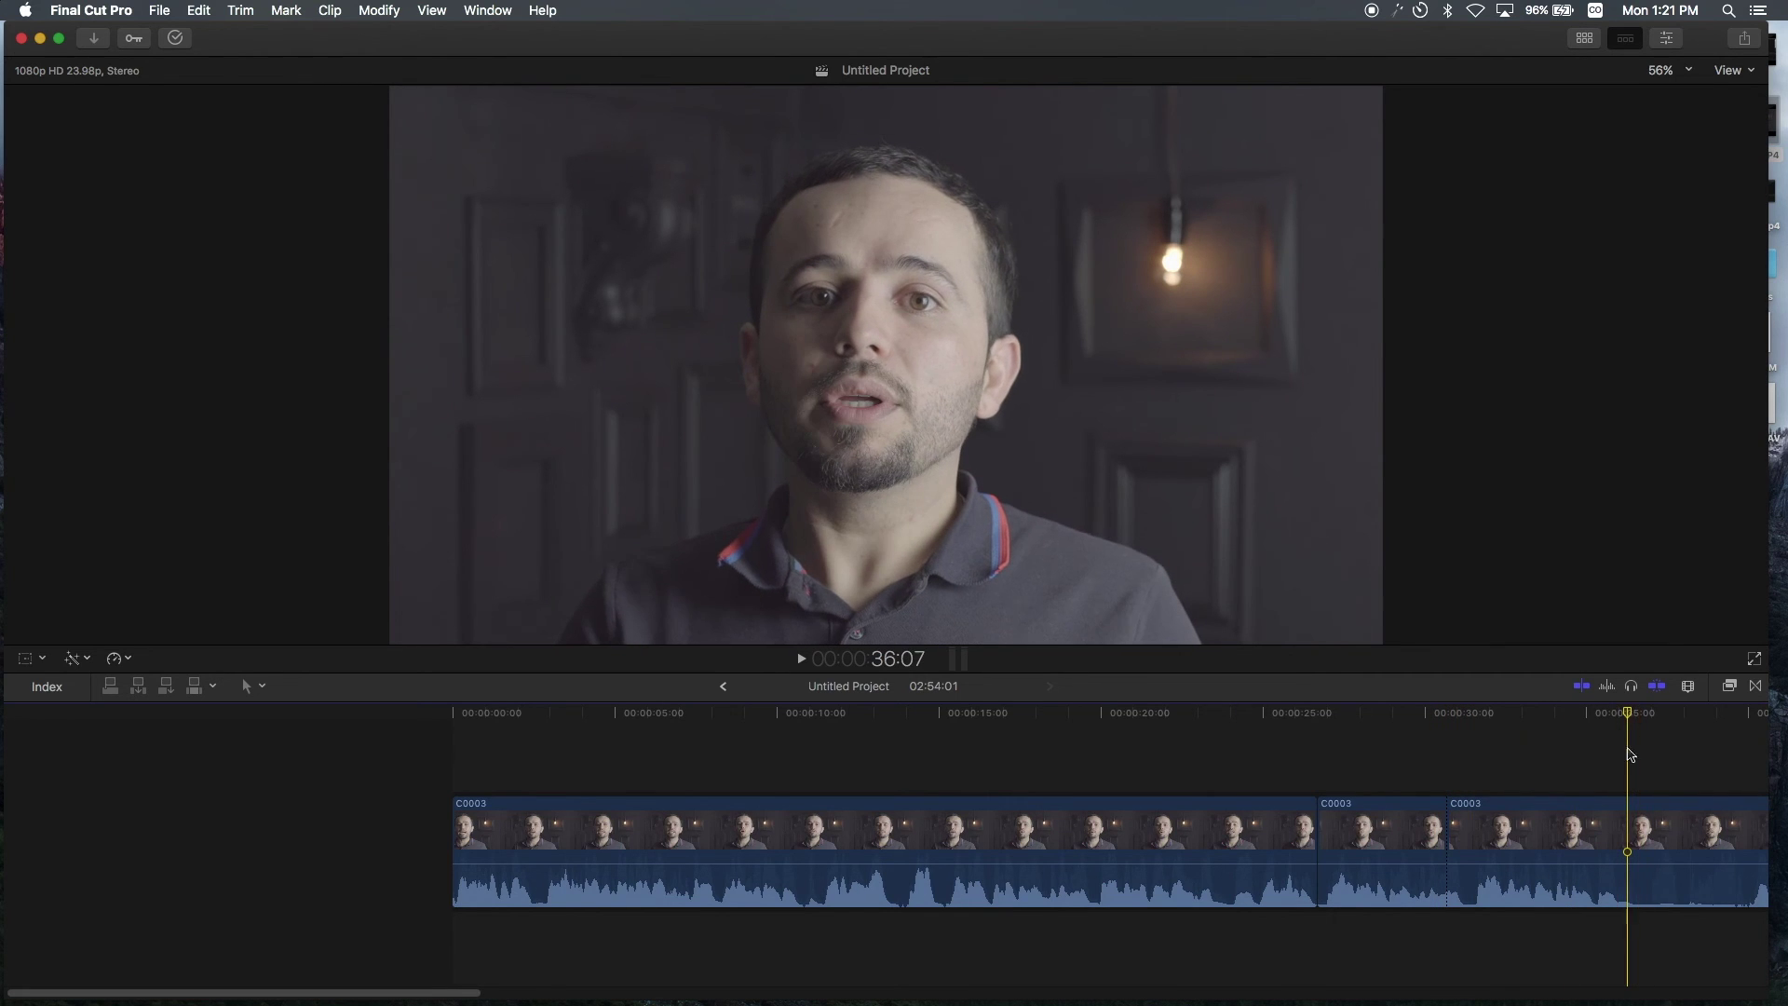
pyautogui.press('l')
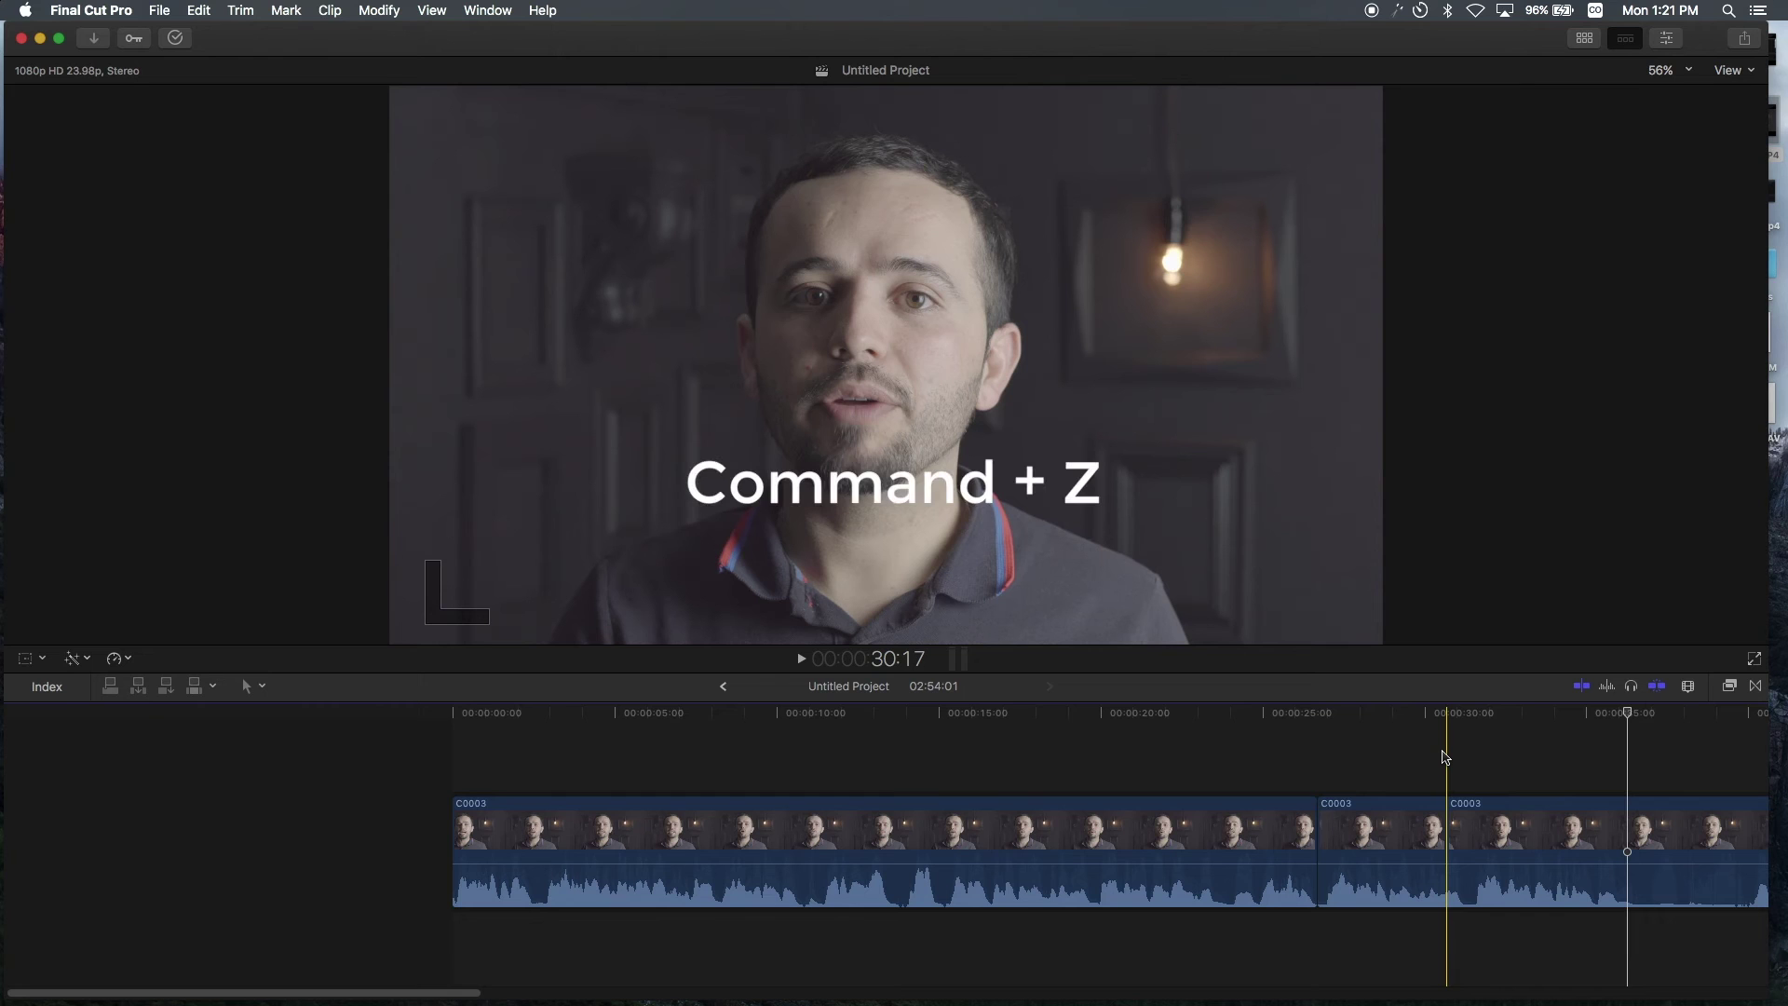
pyautogui.press('super+z')
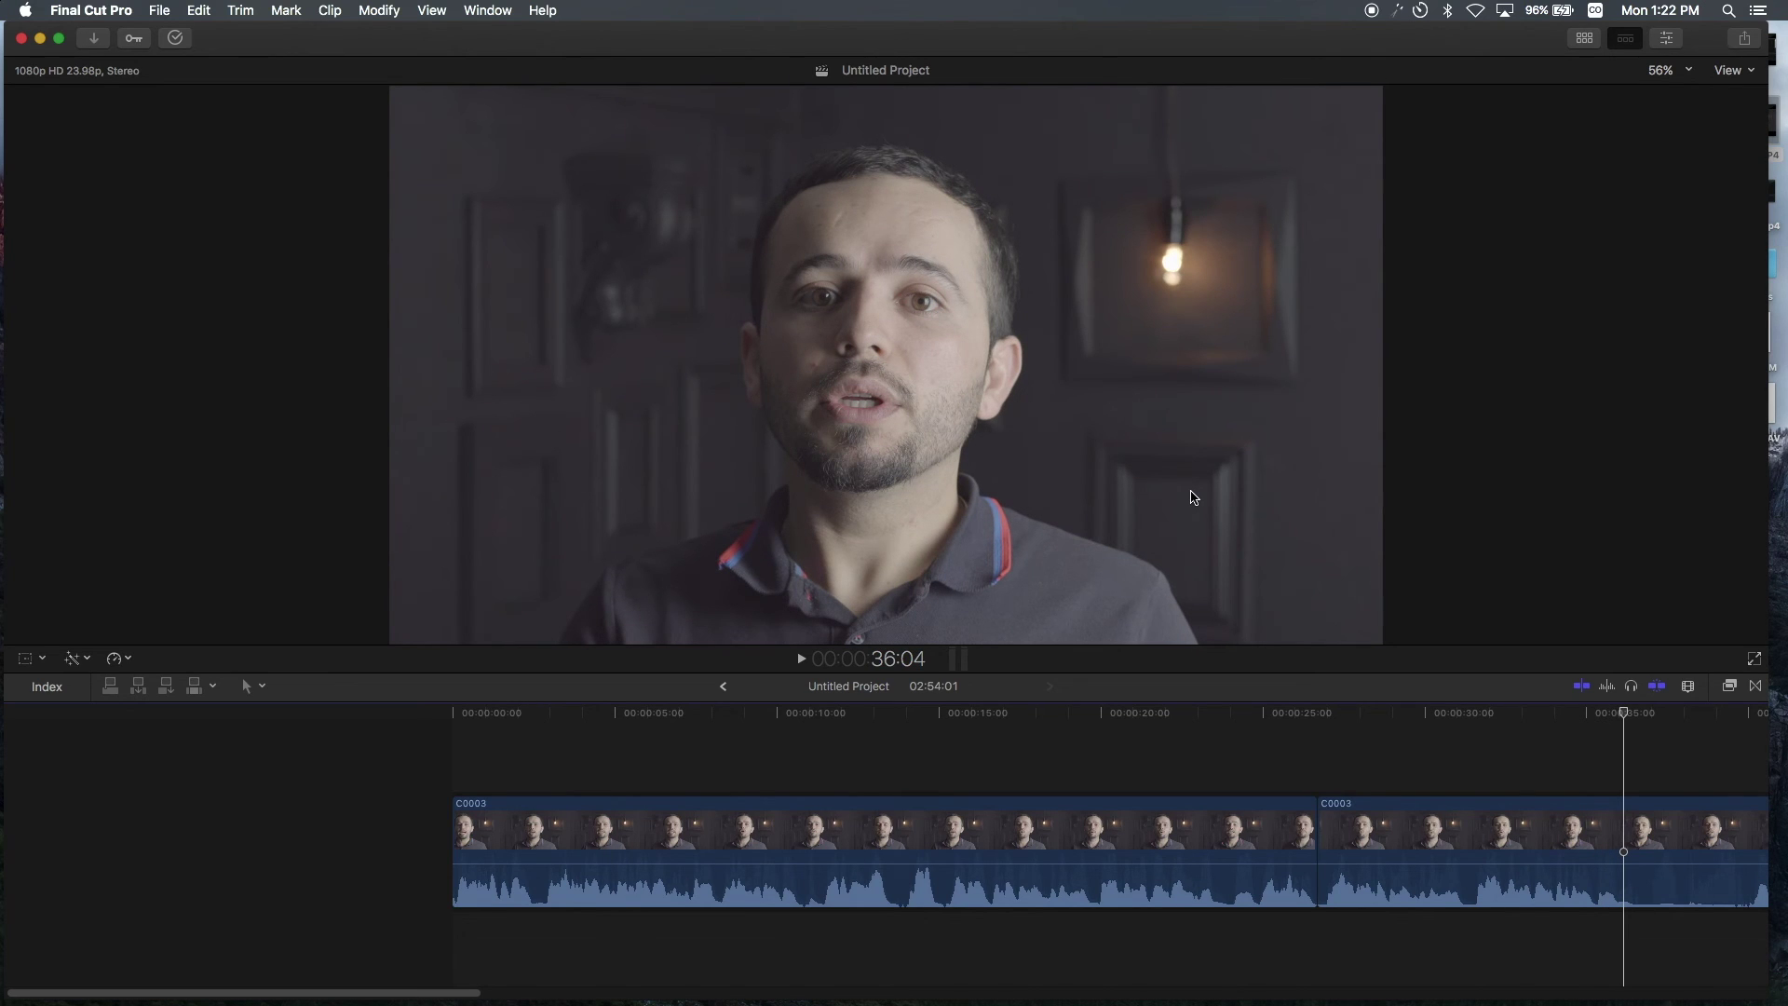
# - Split the clip at 36:04, play to 40:00, and trim the silent start away
pyautogui.press('super+b')
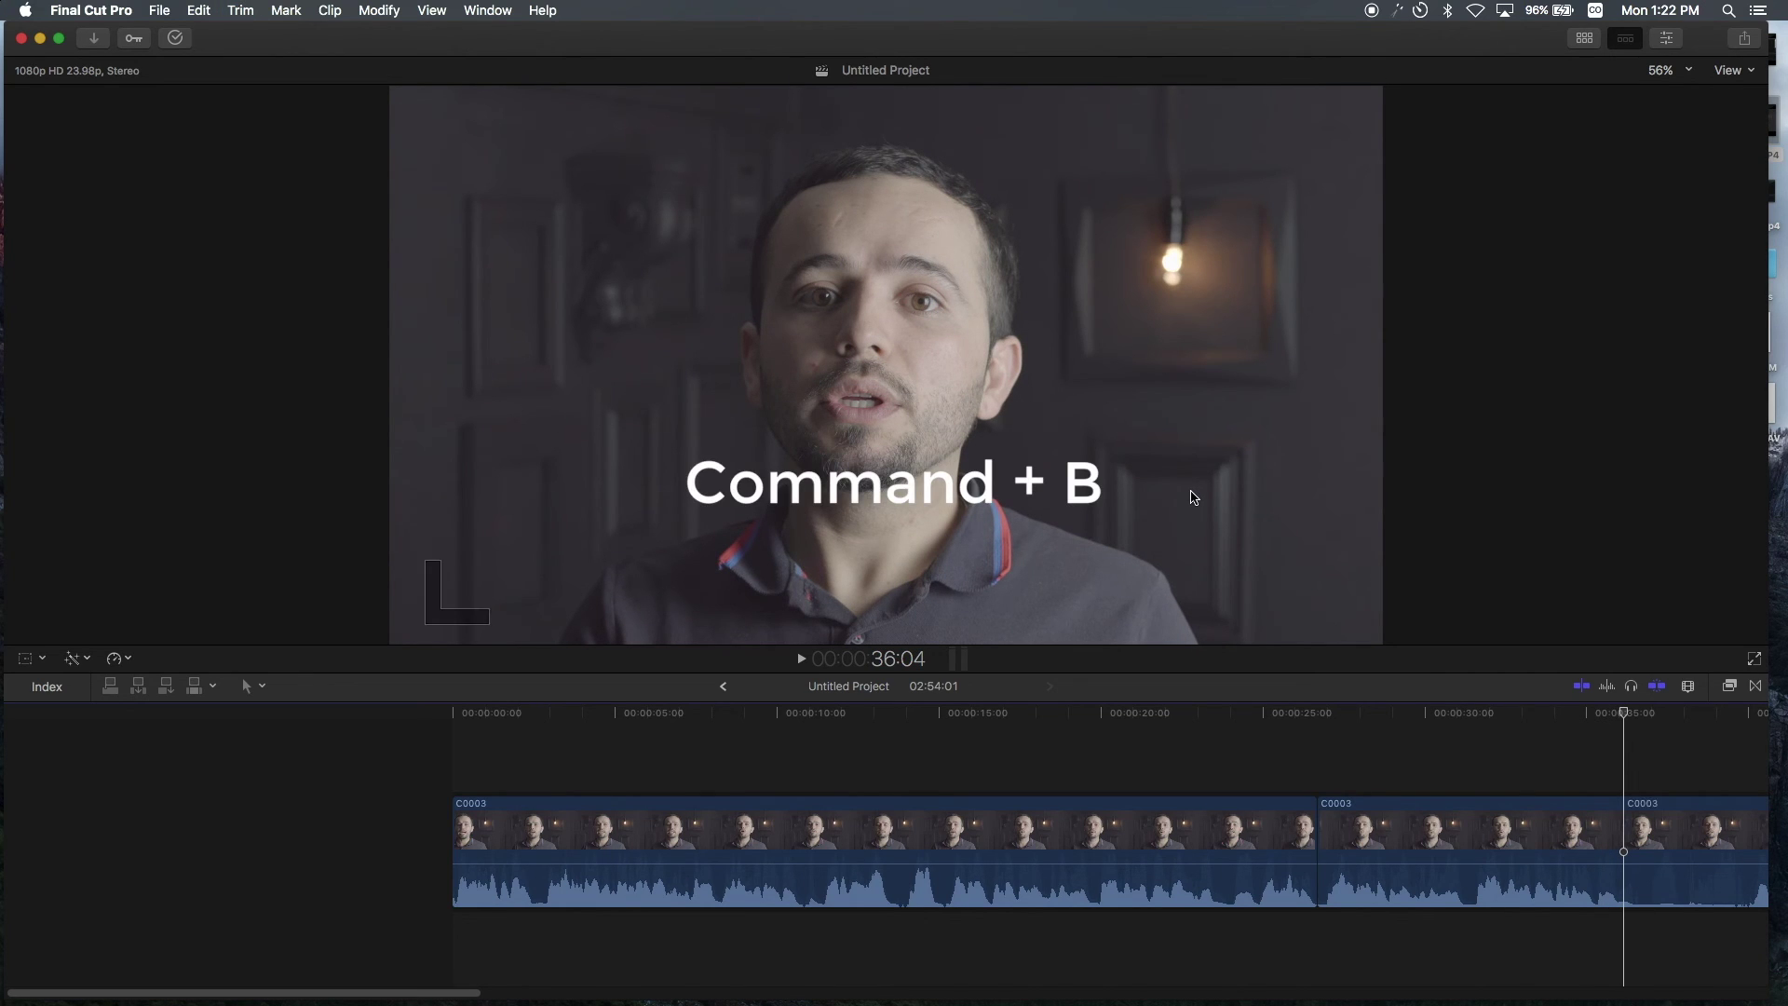
pyautogui.press('l')
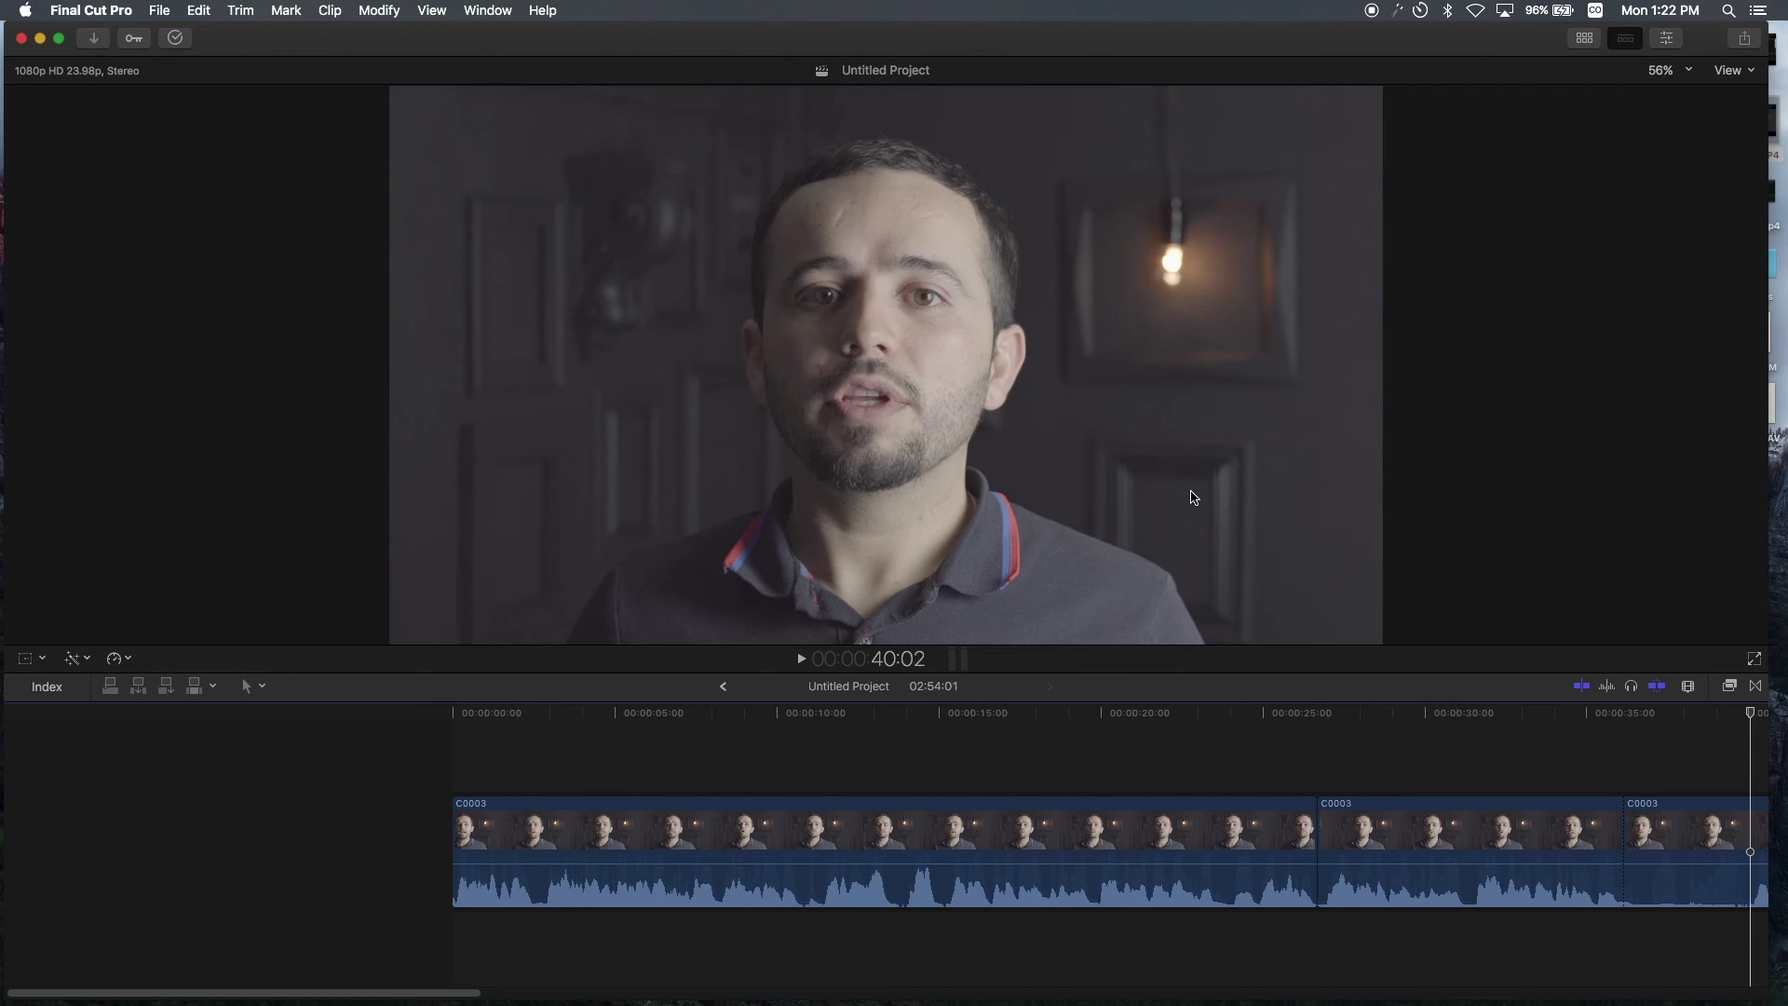
pyautogui.press('Left')
pyautogui.press('Left')
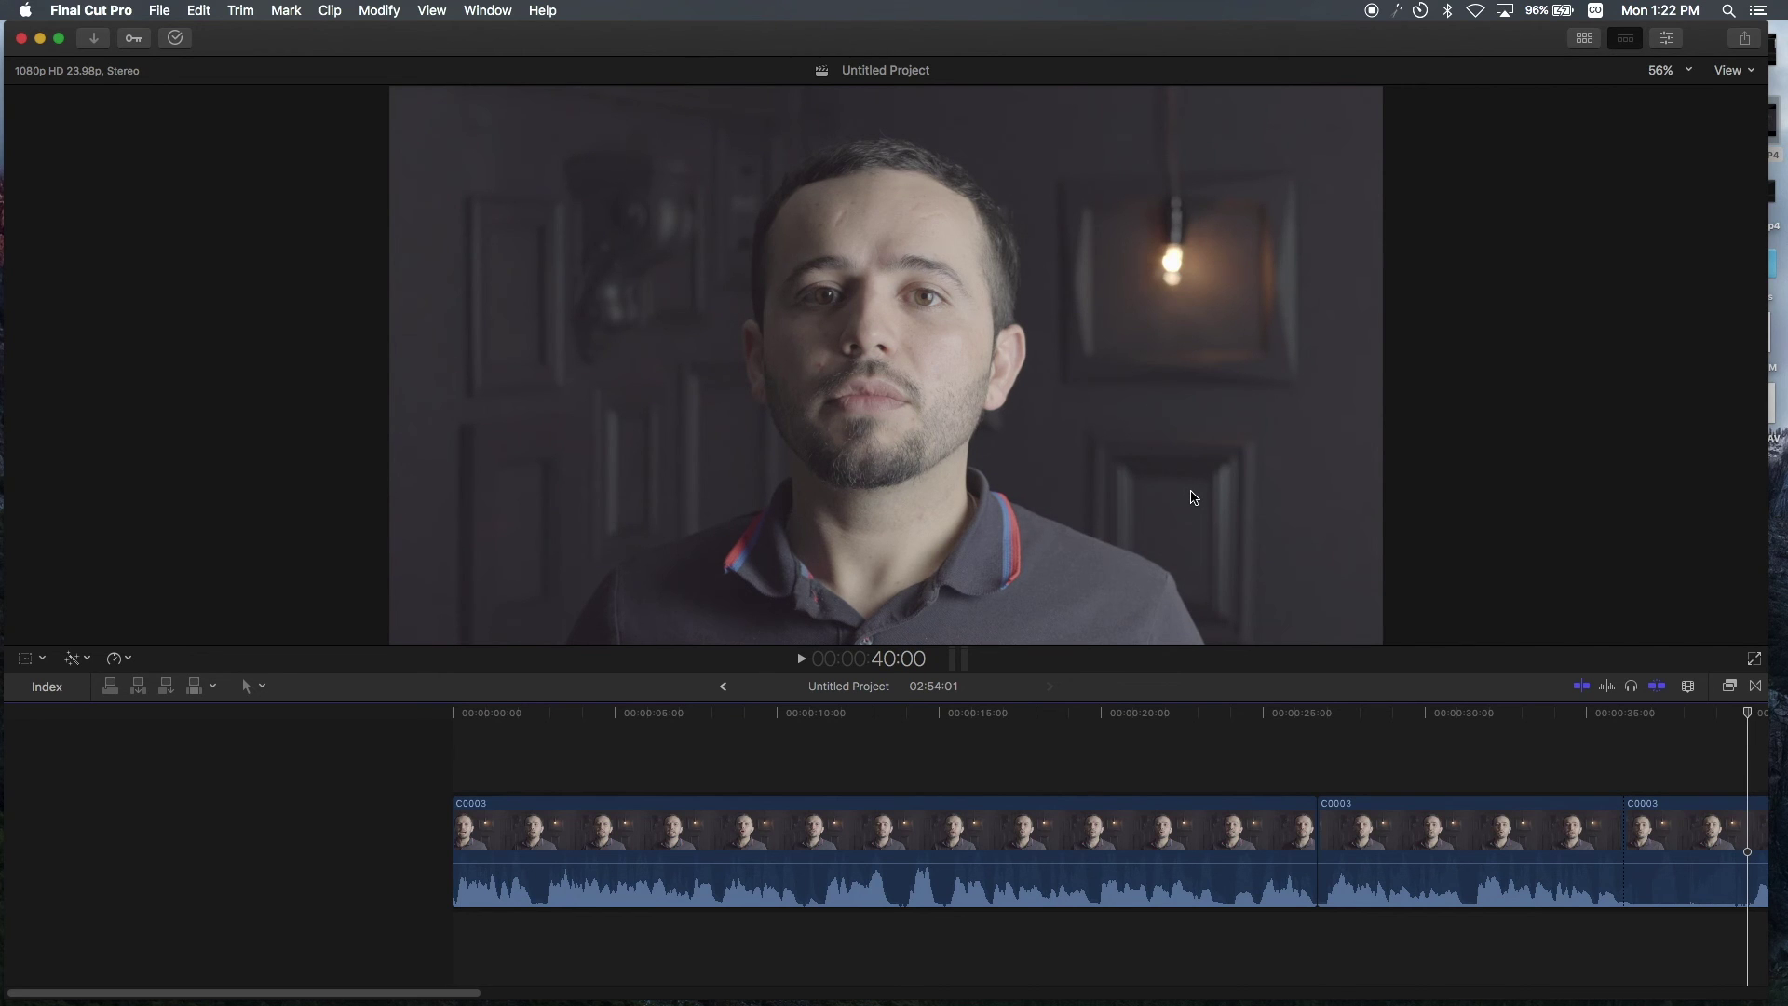
pyautogui.hotkey('alt', '[')
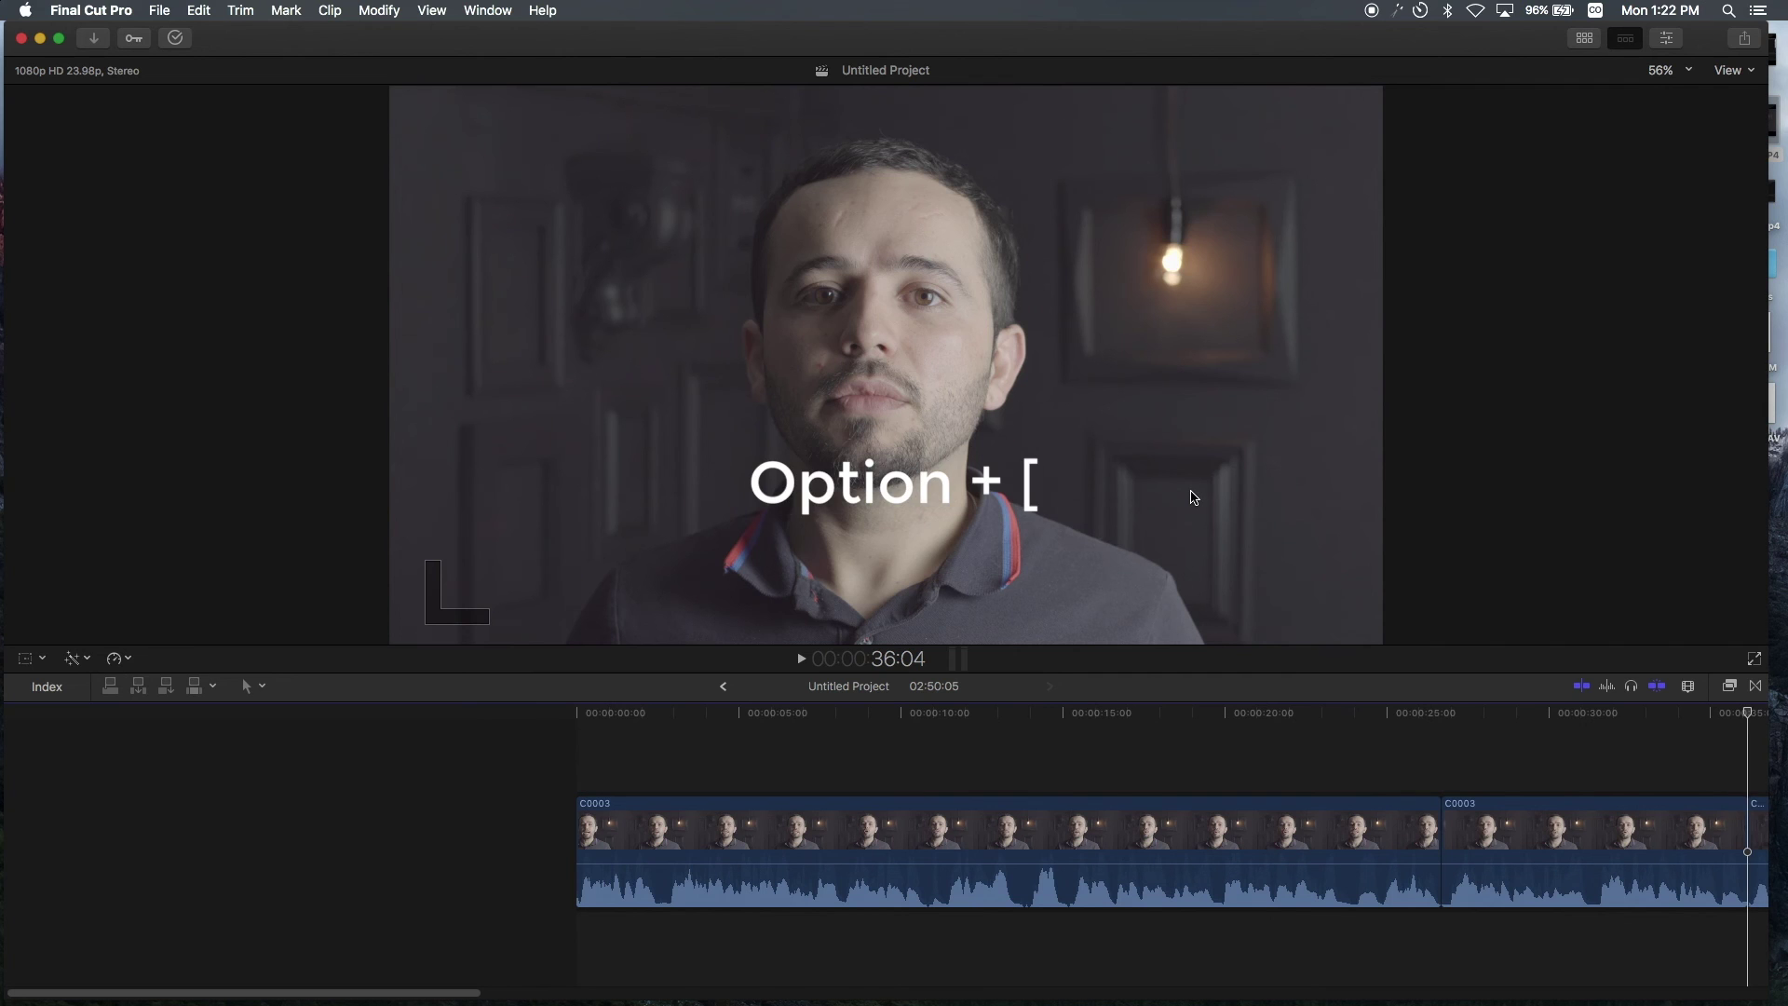